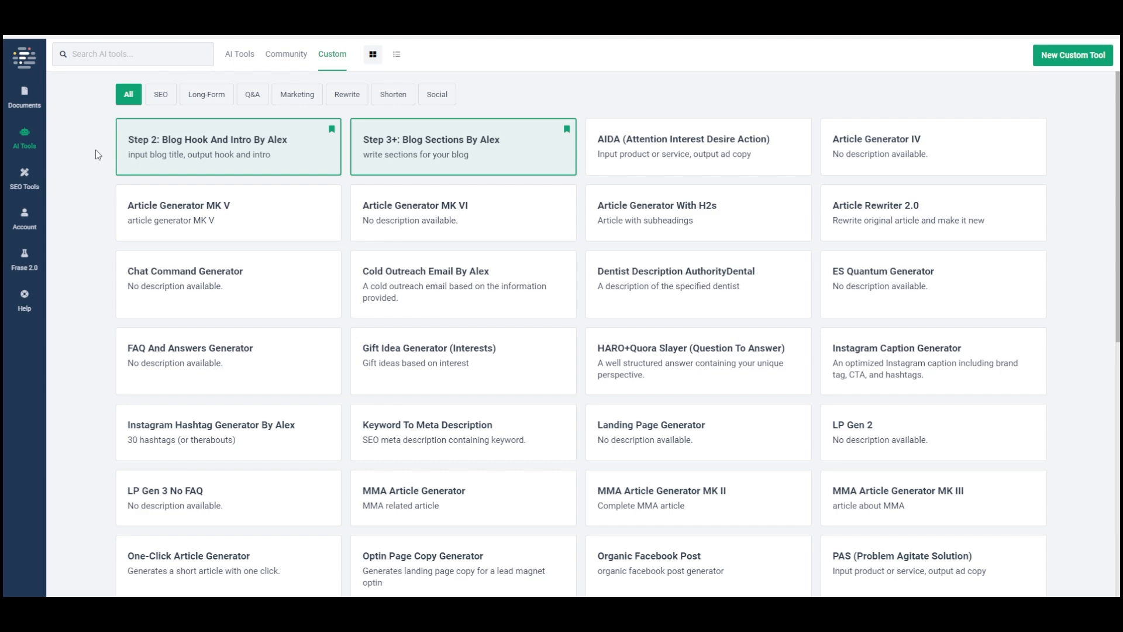
type("FRA")
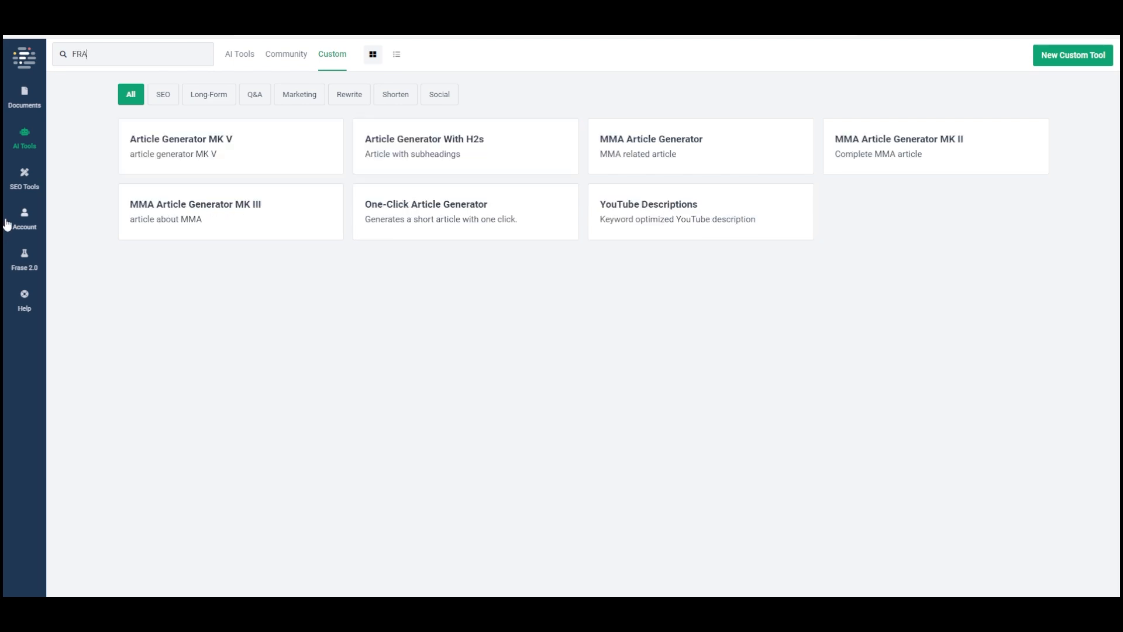
type("SE50")
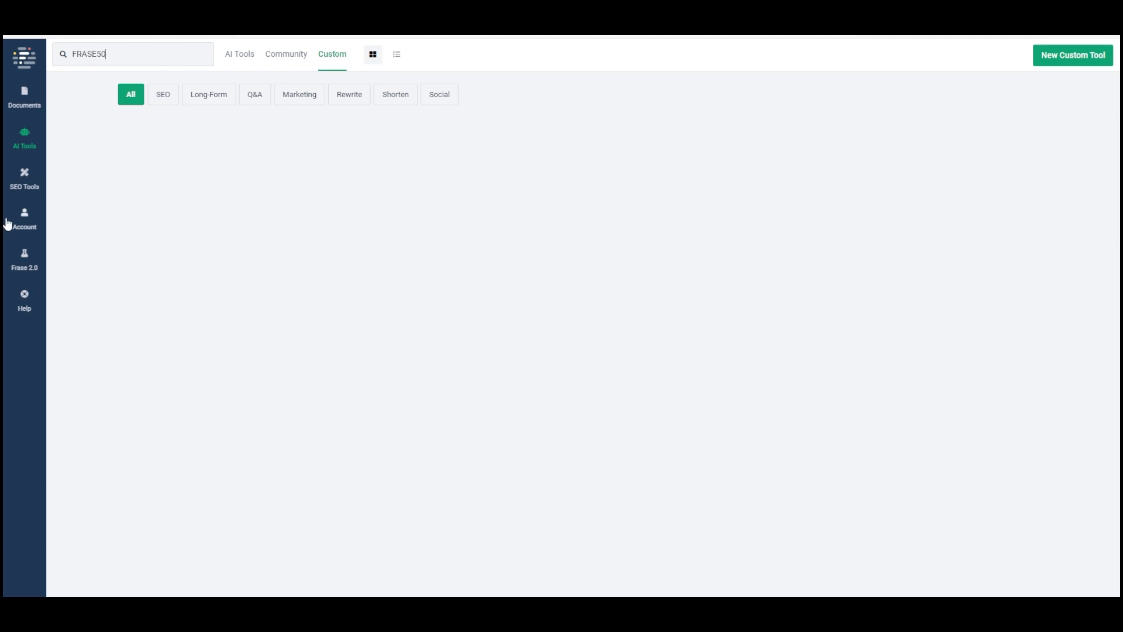
key("ctrl+a")
key("BackSpace")
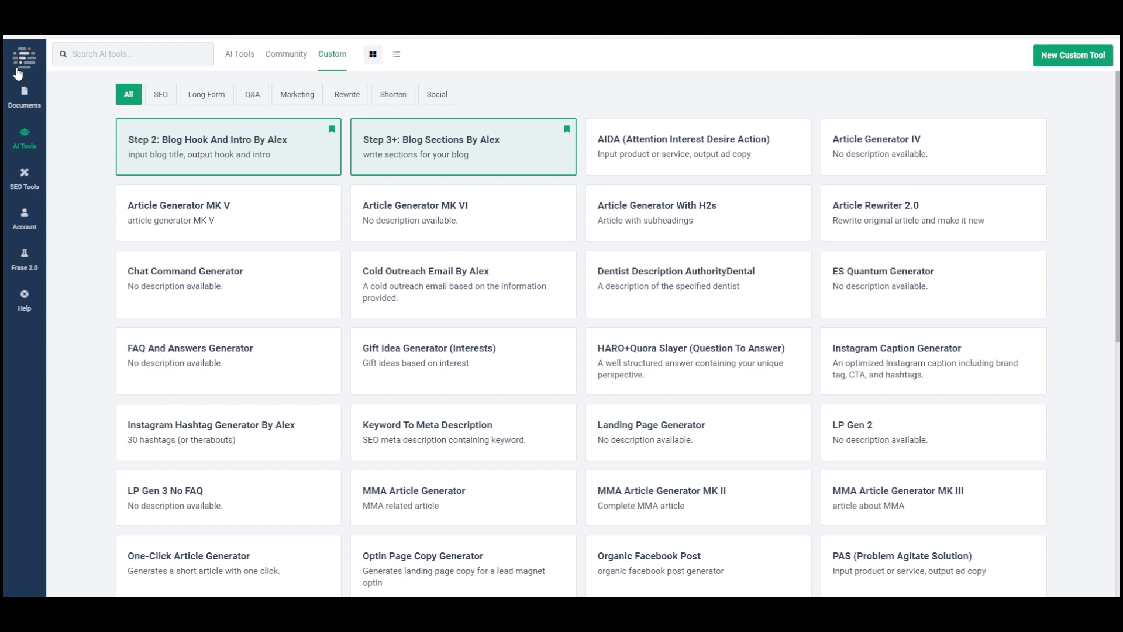
Browse the custom AI tools and open the AIDA (Attention Interest Desire Action) tool
left_click(24, 101)
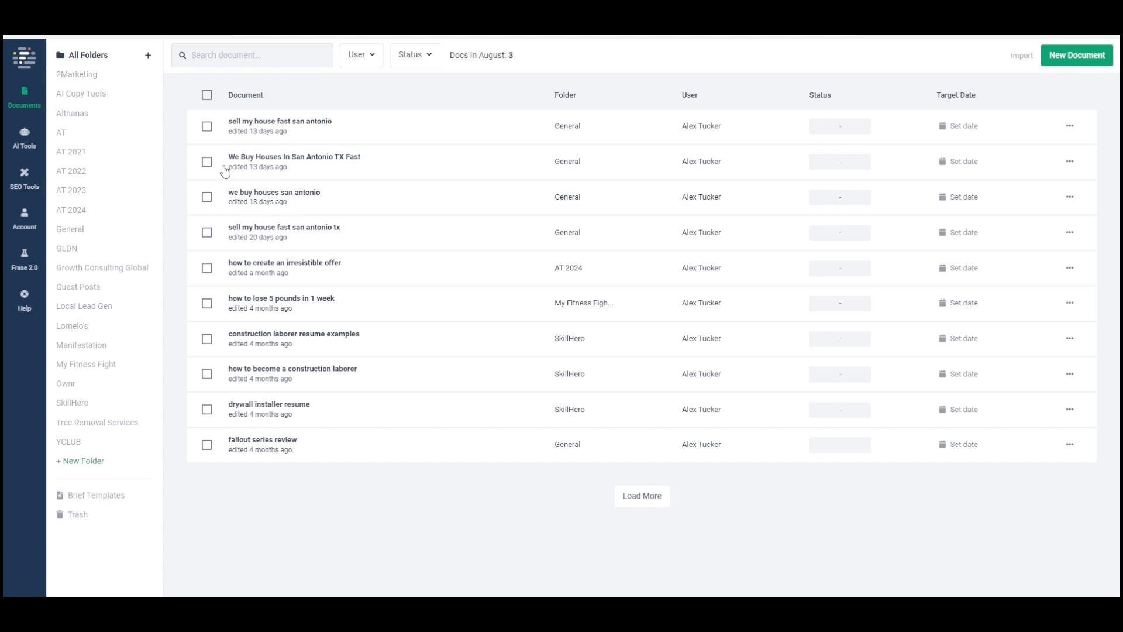
left_click(20, 145)
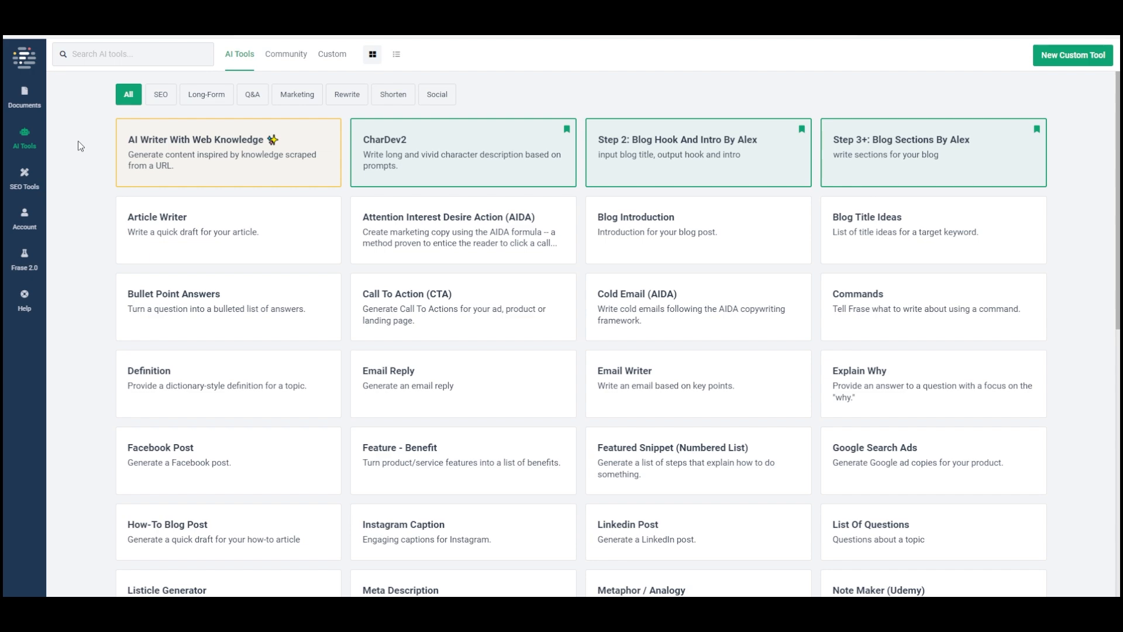
left_click(330, 55)
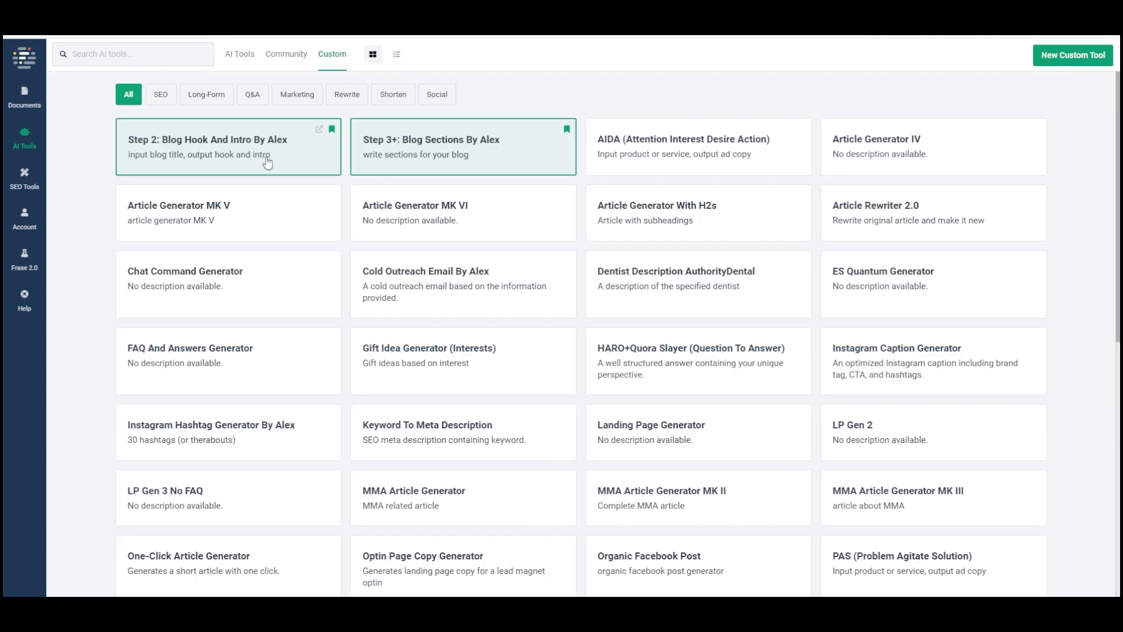
scroll(267, 162, "down", 8)
scroll(195, 218, "up", 8)
left_click(670, 153)
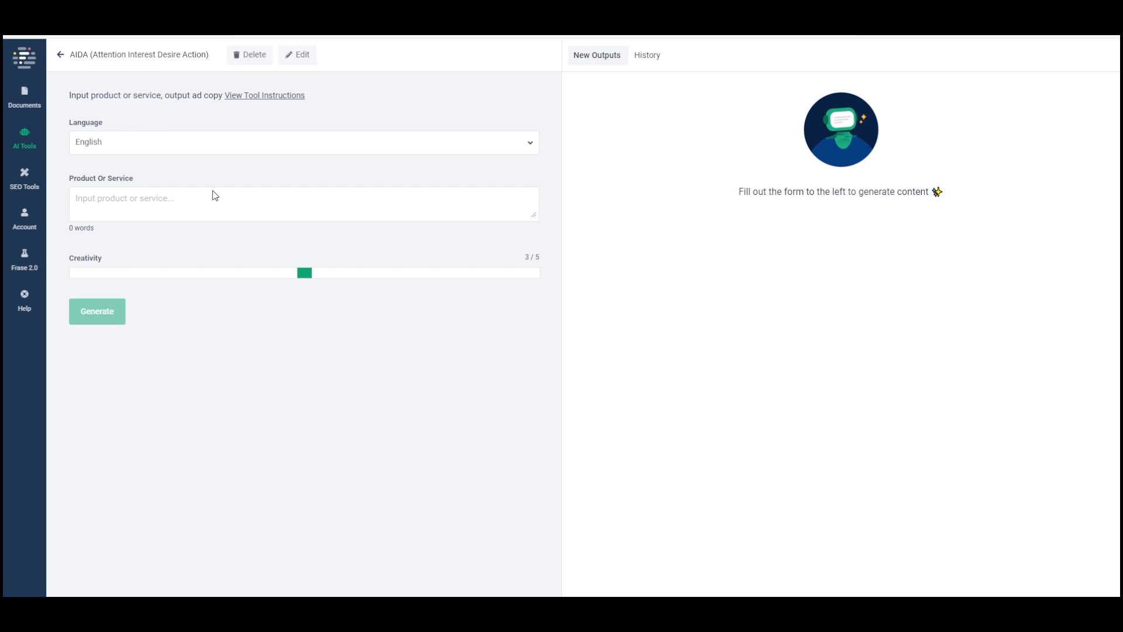
Generate two AIDA ad copies for "SEO services by LoverFighterWriter" at creativity 2 and copy the first output
type("SEO")
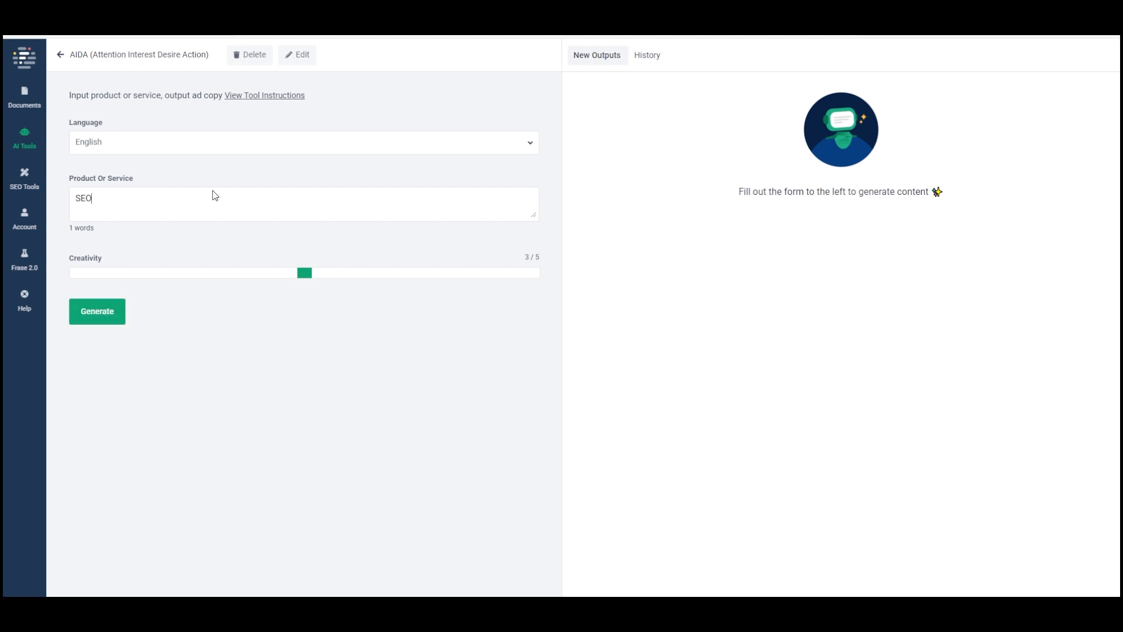
type(" services by LoverFighterWriter")
left_click_drag(309, 276, 239, 273)
left_click(112, 312)
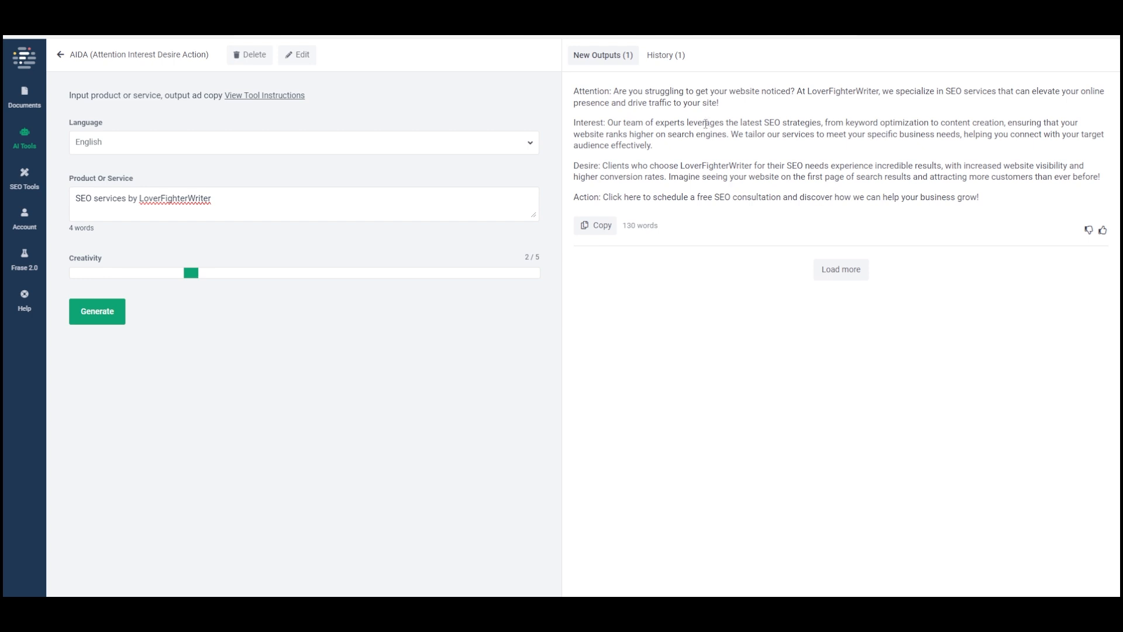
left_click(603, 230)
left_click(860, 270)
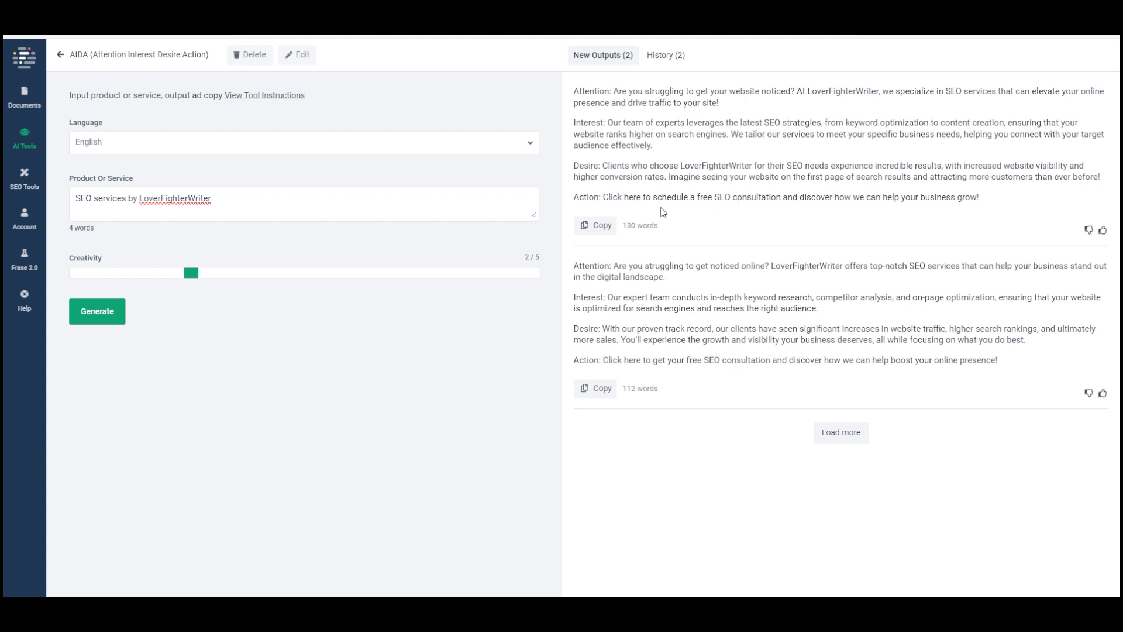
Open the AIDA tool for editing and examine its first sample, from the Product or Service line through Action
left_click(301, 57)
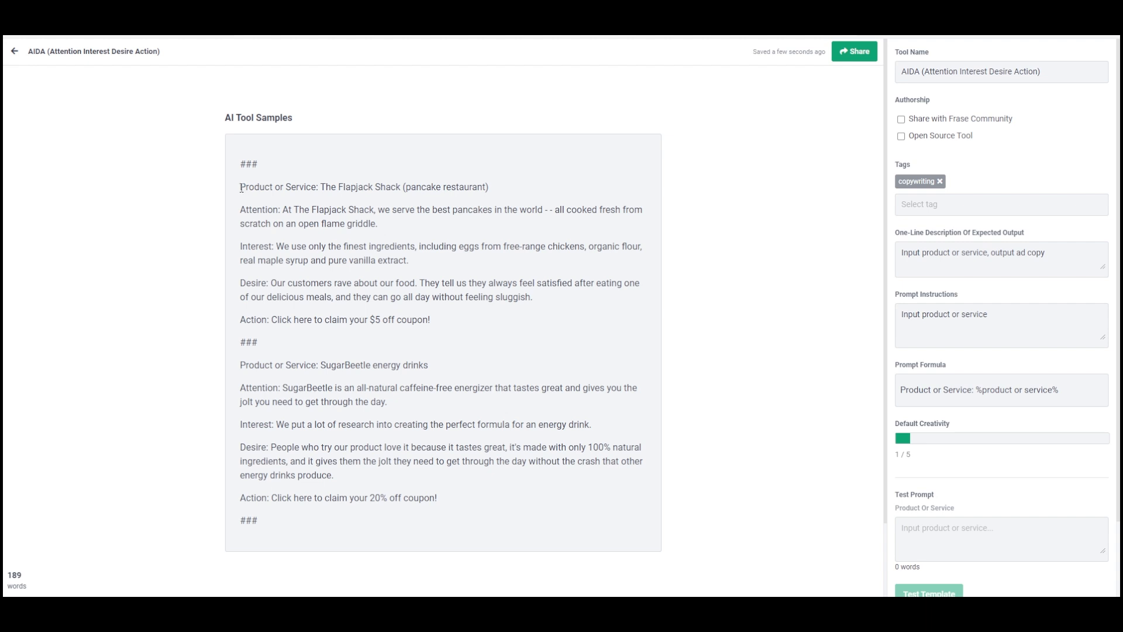
left_click_drag(480, 188, 489, 187)
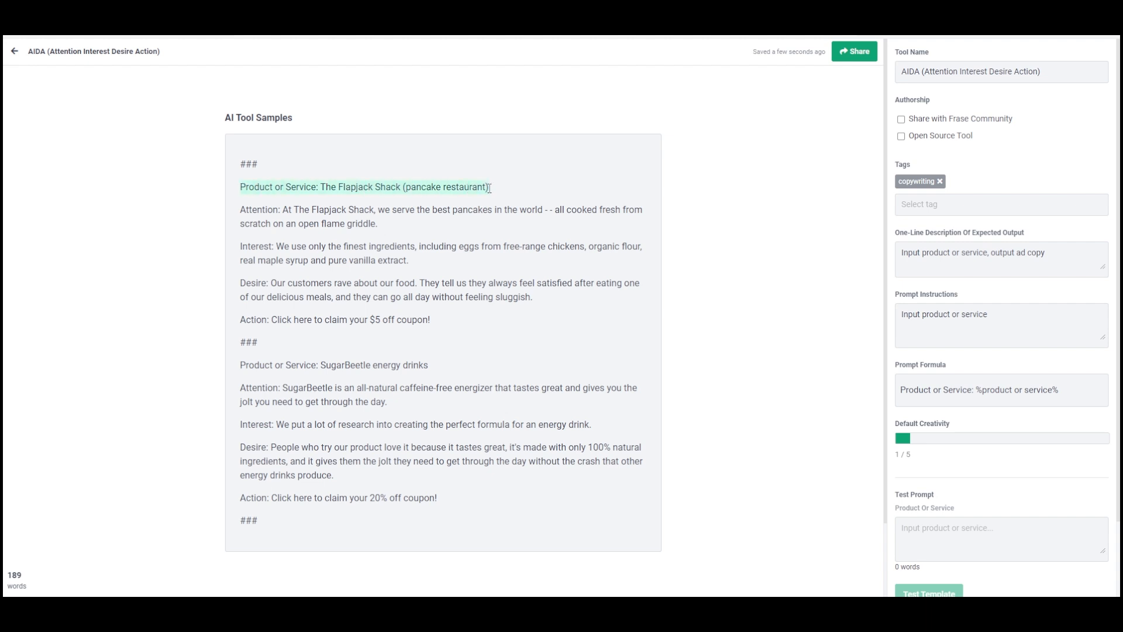
left_click(490, 188)
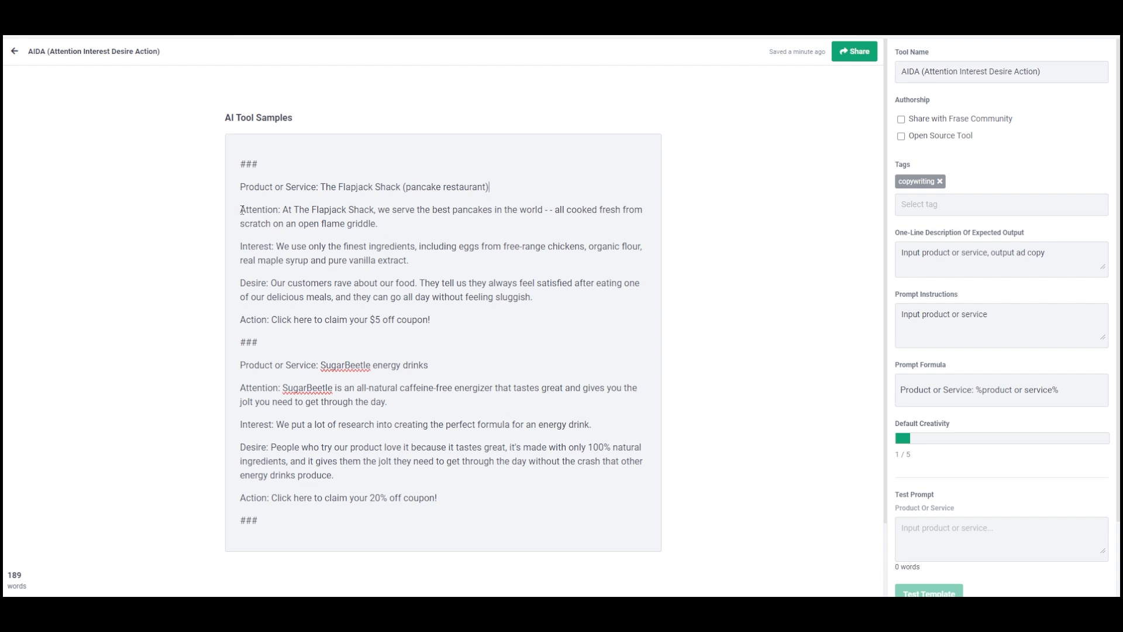
left_click_drag(242, 210, 433, 320)
left_click(433, 321)
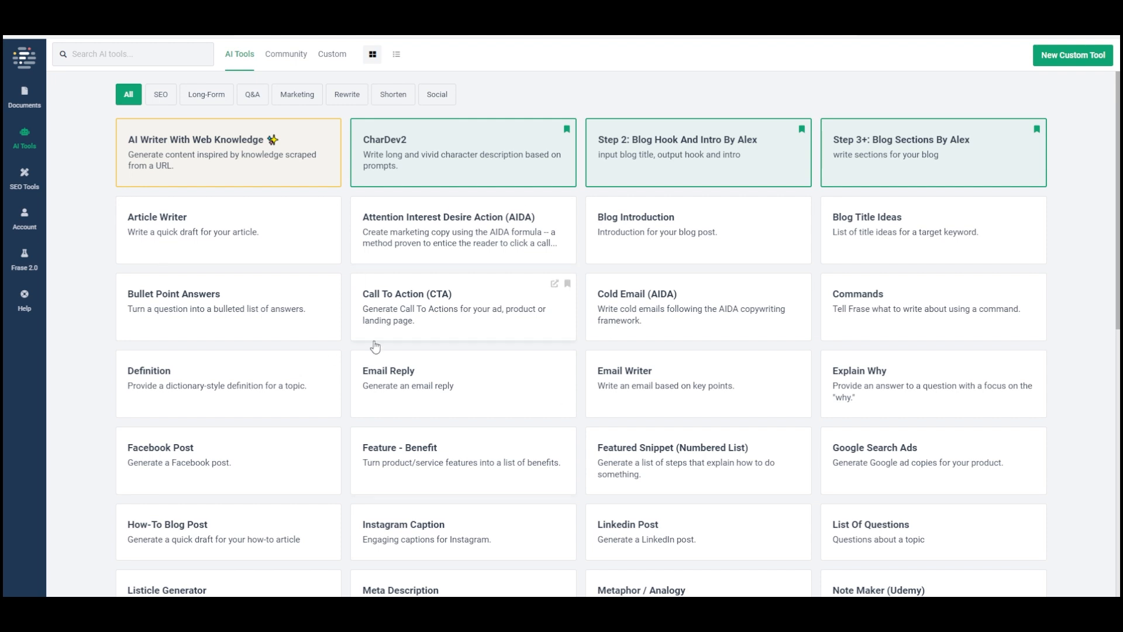
View the community AI tools and return to the custom ones
left_click(287, 57)
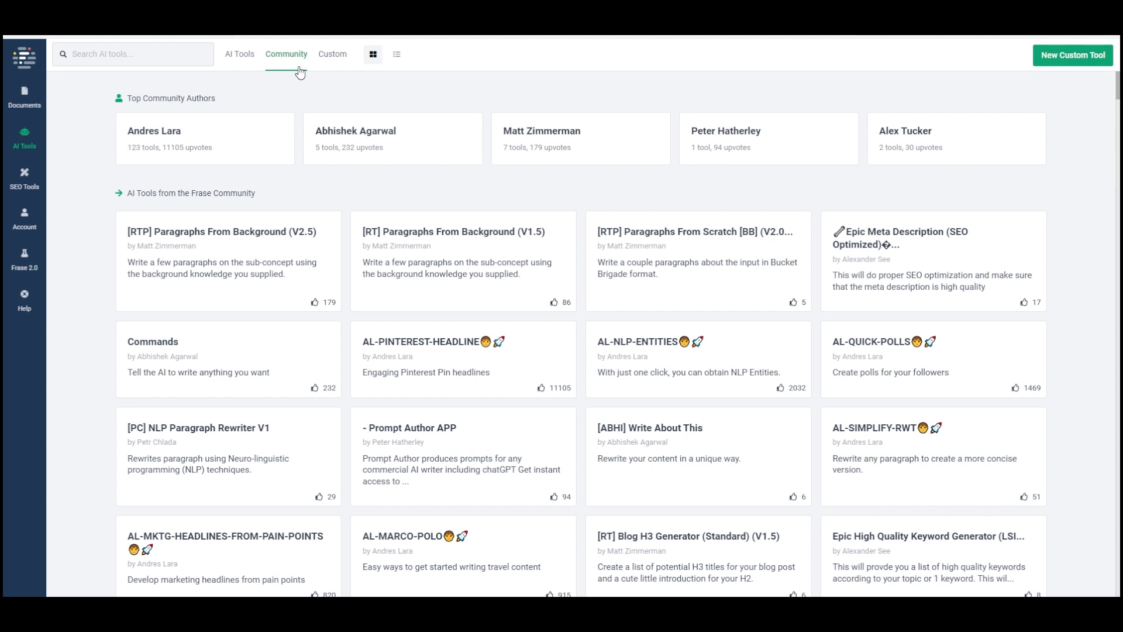
left_click(326, 55)
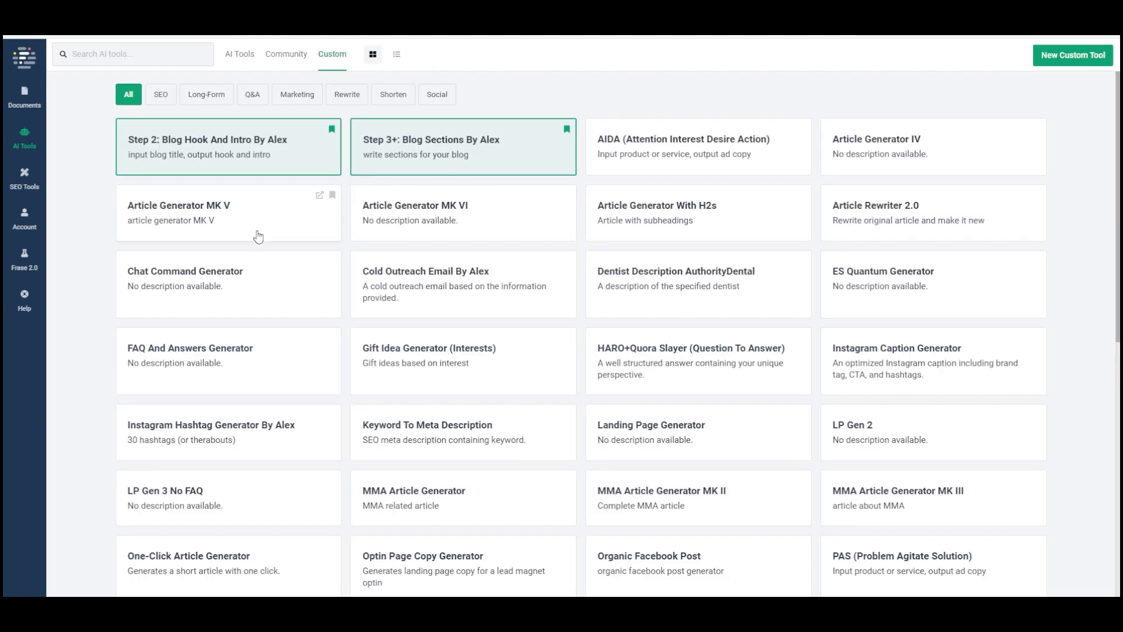
Open GSC Content Analytics and filter the queries by Opportunity, followed by Quick Win
left_click(27, 179)
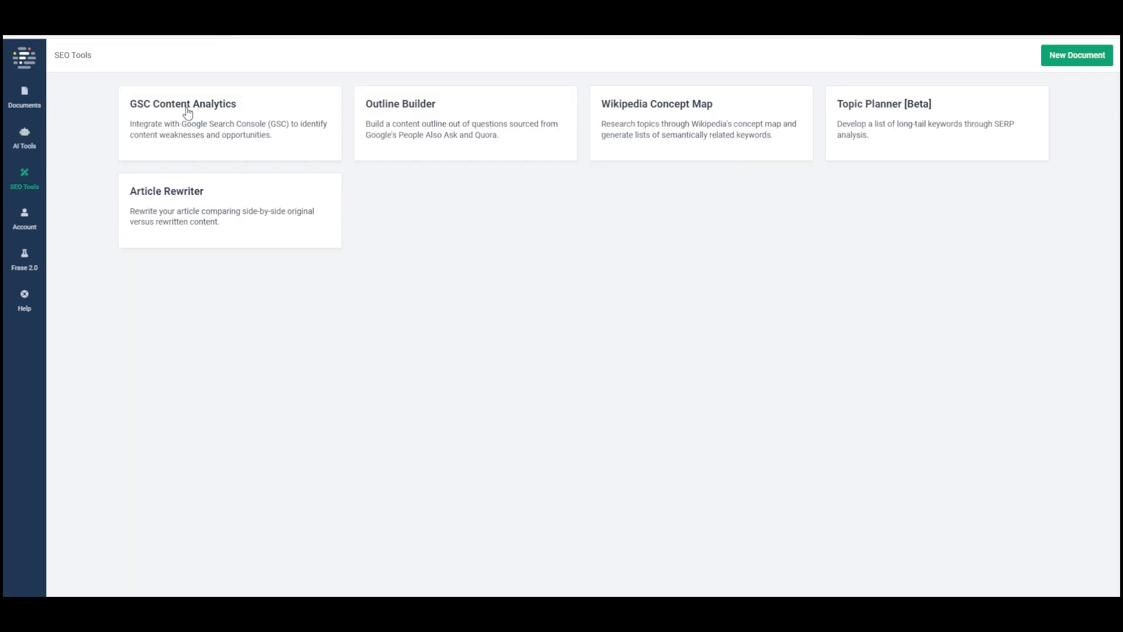
left_click(243, 118)
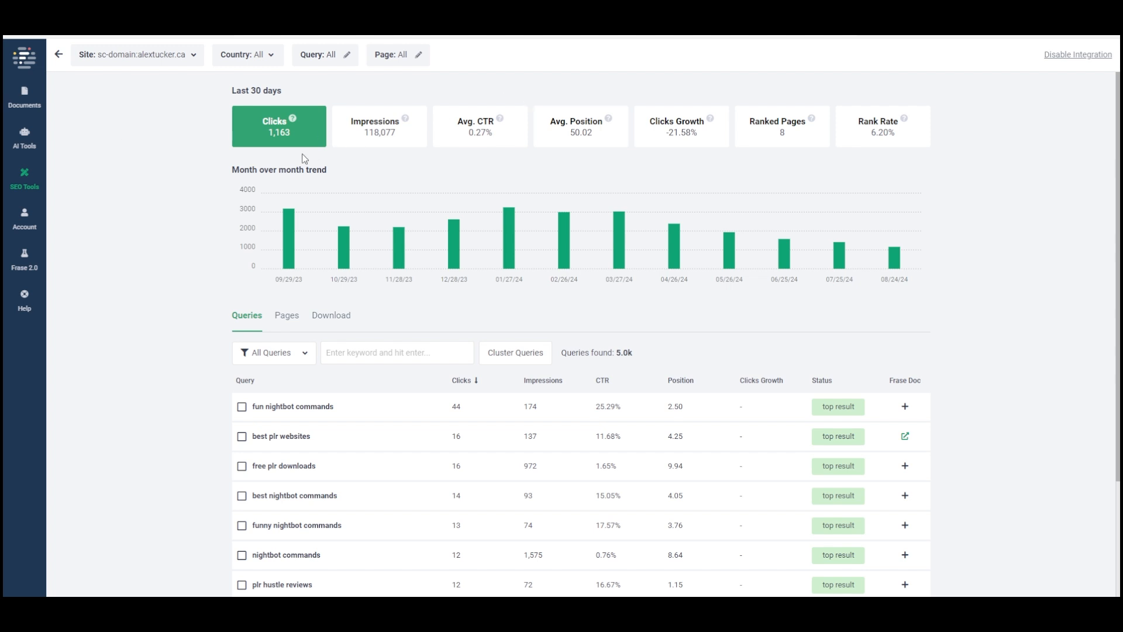
left_click(289, 354)
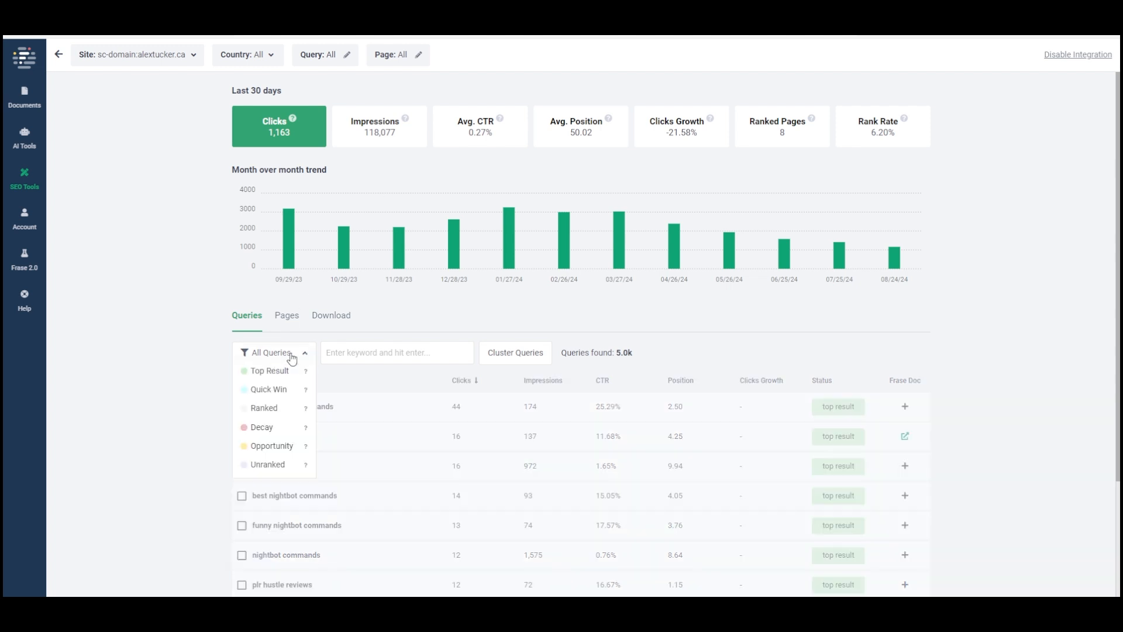
left_click(273, 447)
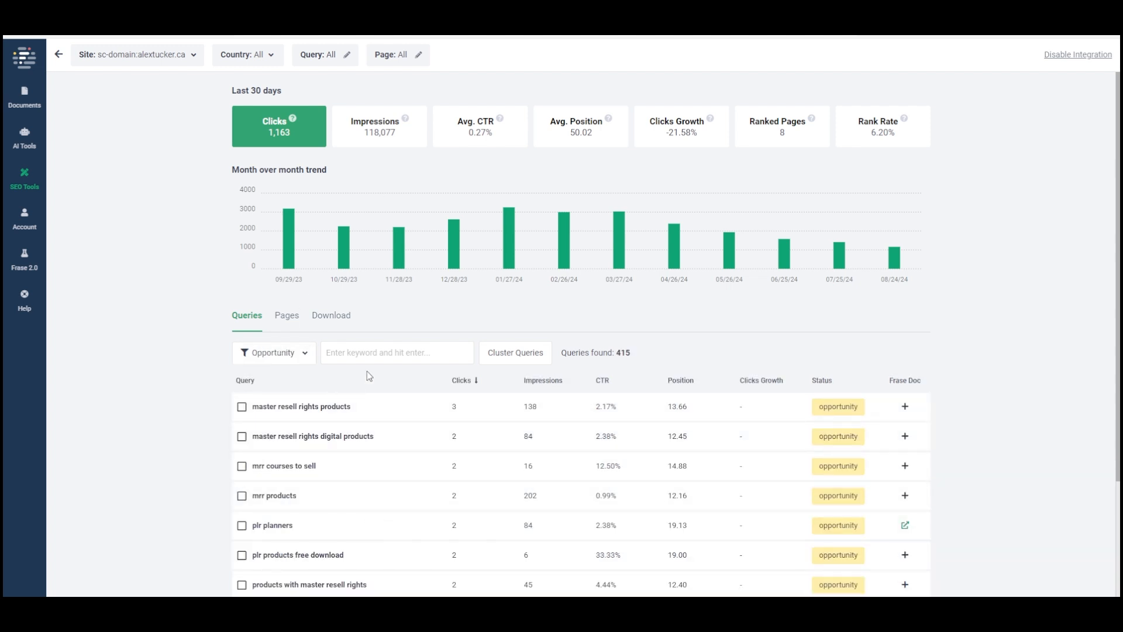
left_click(304, 357)
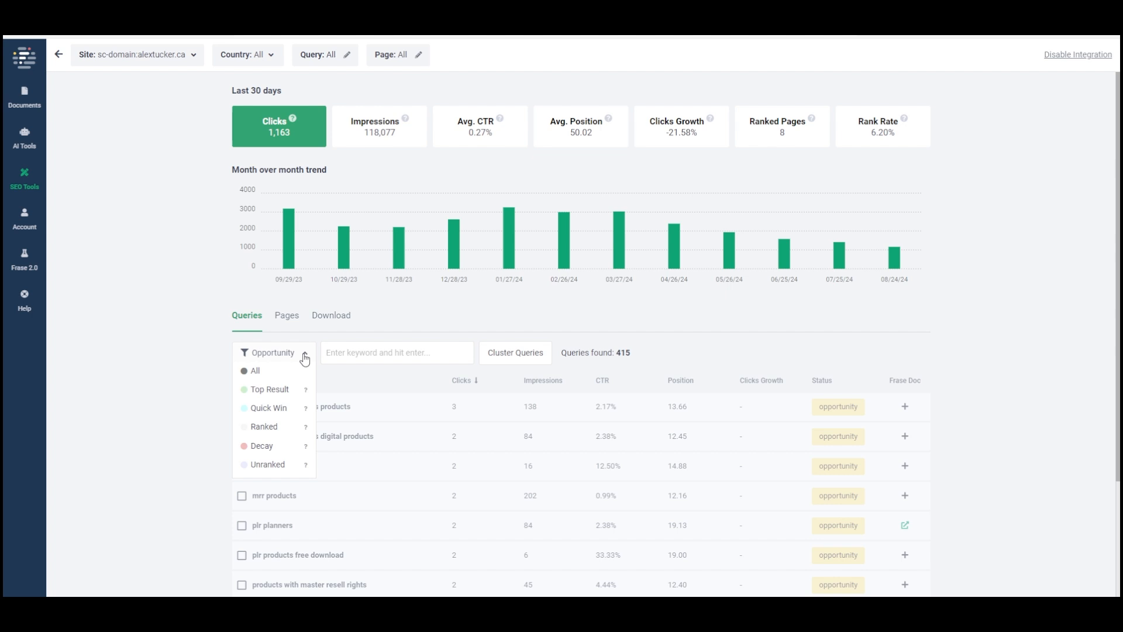
left_click(276, 408)
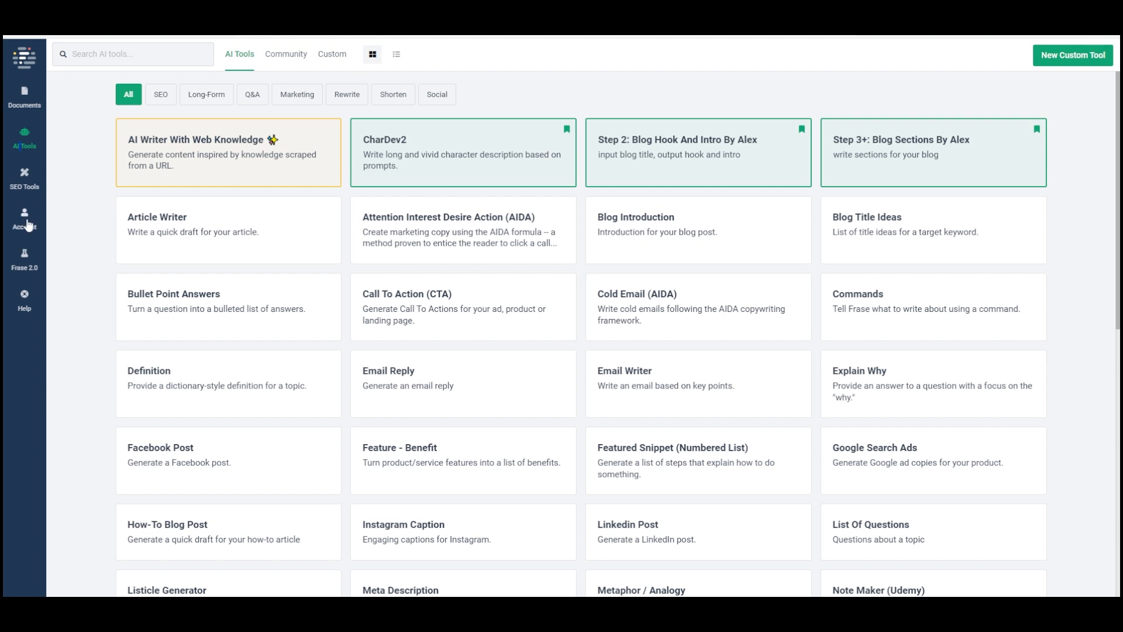
left_click(22, 258)
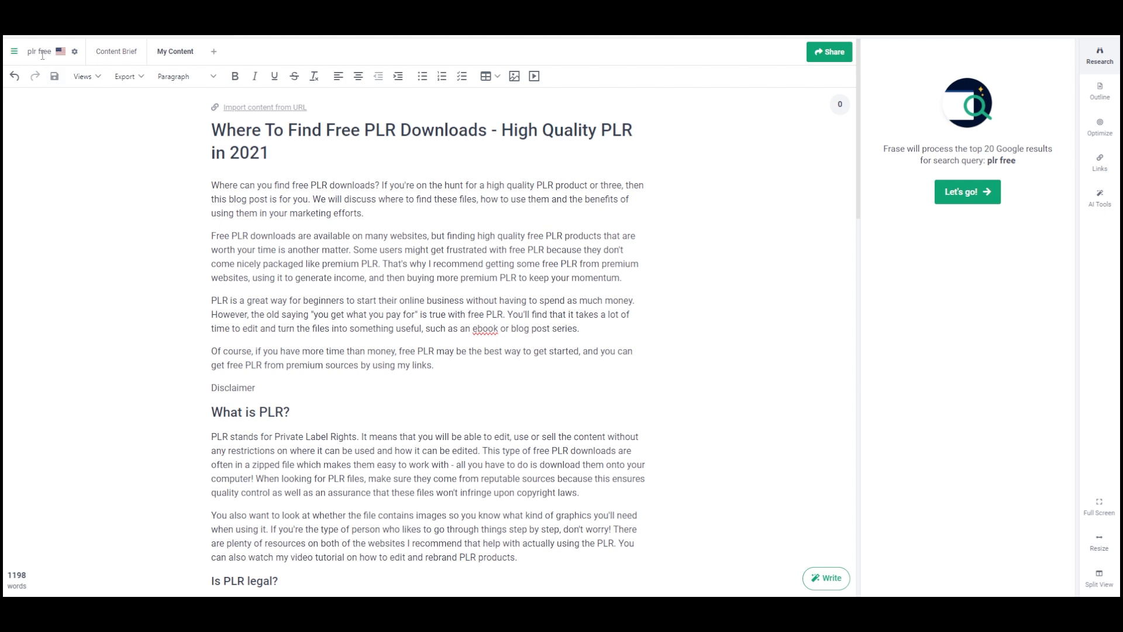
Update the PLR document's settings with the target search query "free plr" and the status Optimizing
left_click(74, 52)
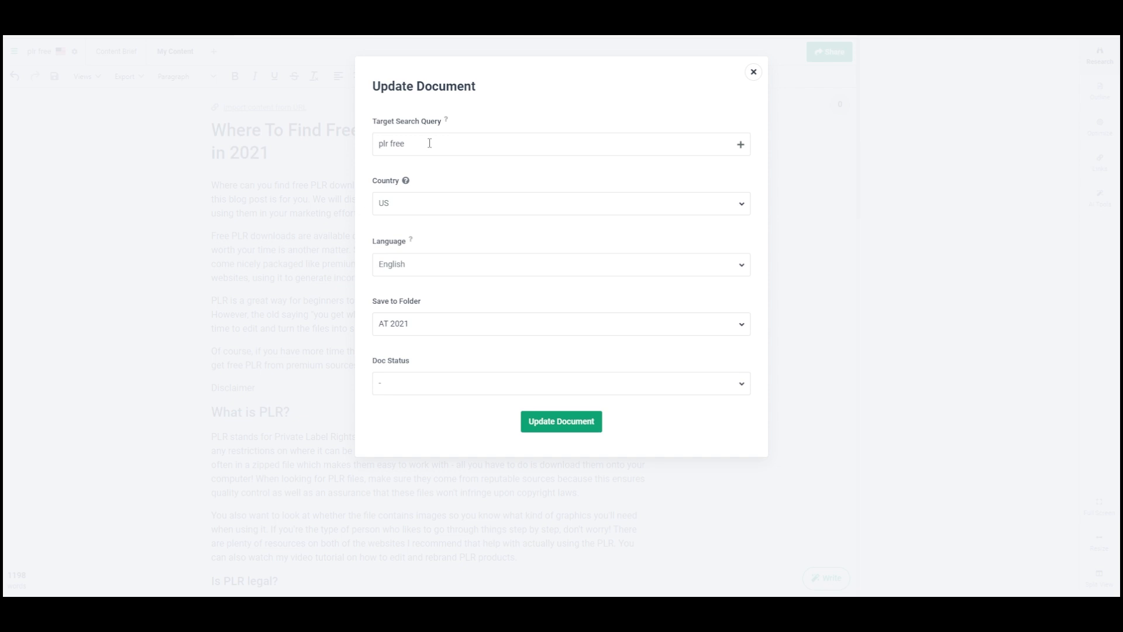
left_click_drag(390, 143, 363, 144)
key("BackSpace")
left_click(432, 141)
type("plr")
left_click(382, 202)
left_click(492, 215)
left_click(419, 386)
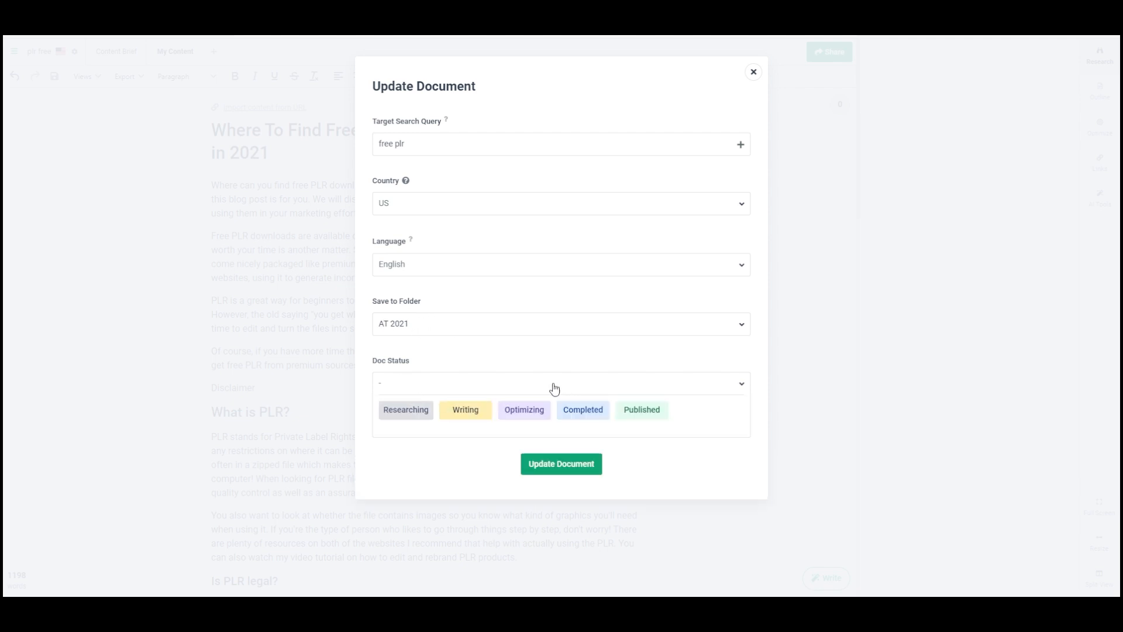
left_click(523, 414)
left_click(529, 420)
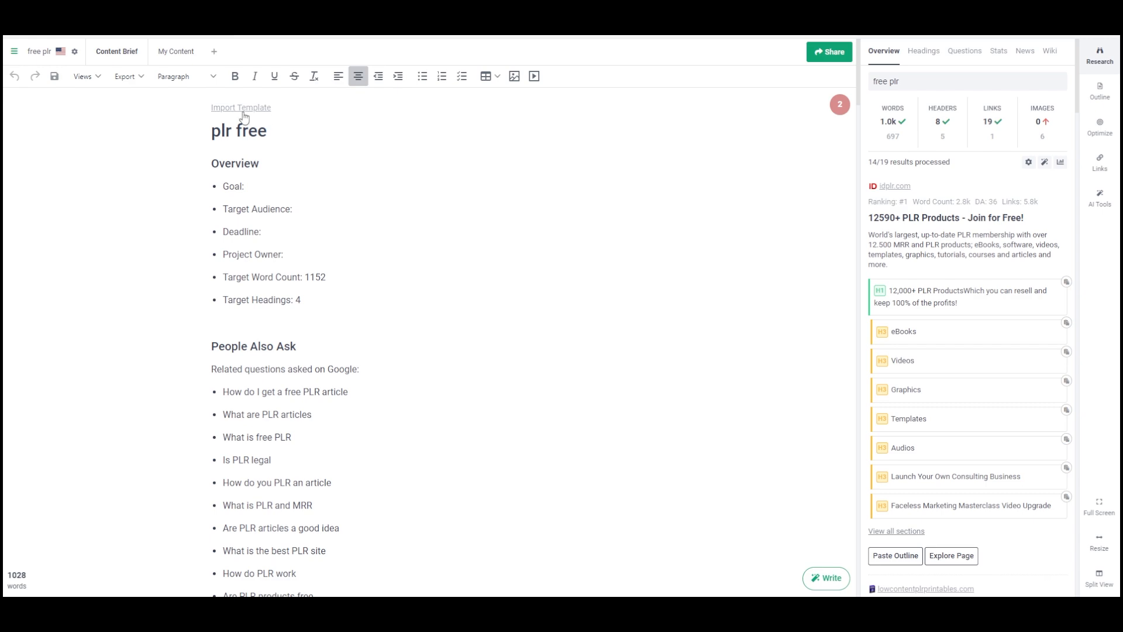
Add a new content tab named 2024 beside the document's existing content
left_click(175, 52)
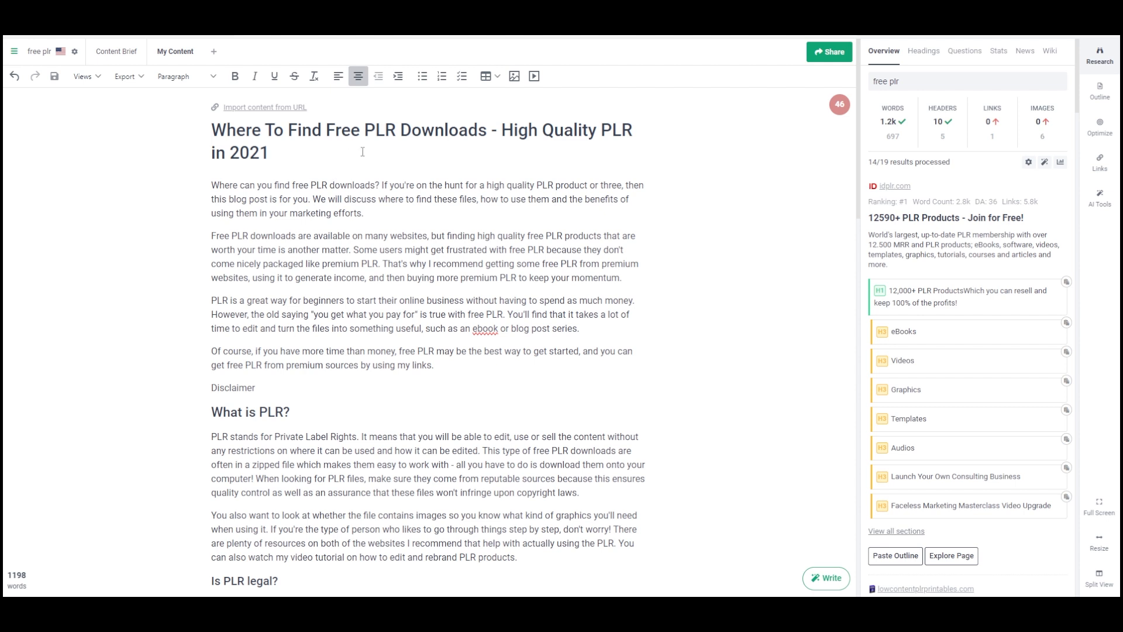
left_click(214, 54)
type("2024")
left_click(287, 51)
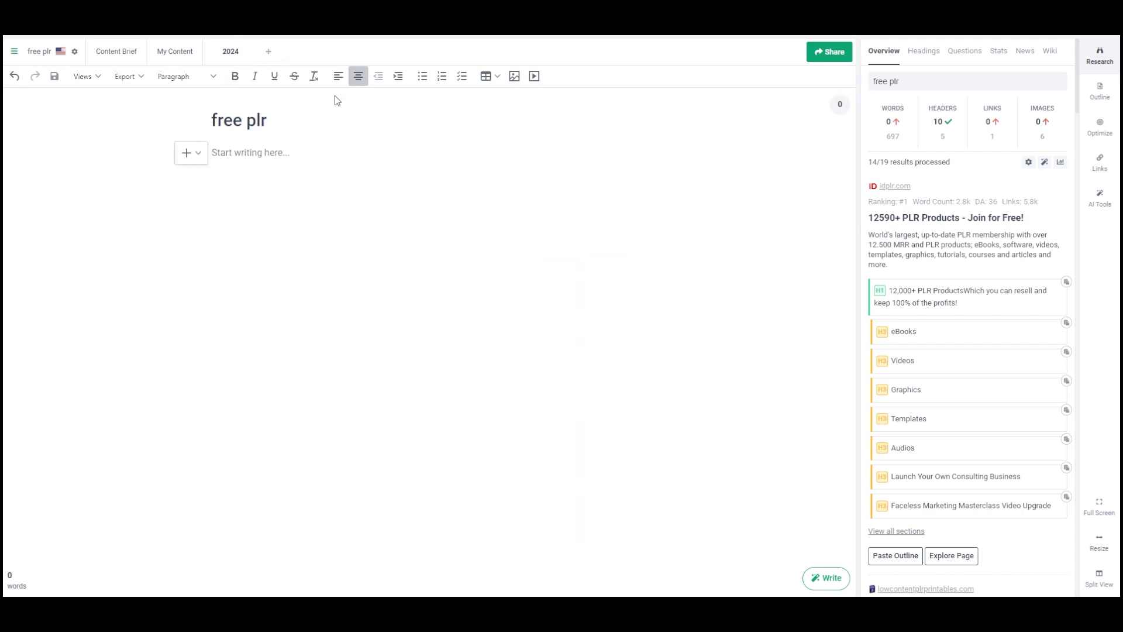
Copy the article title from My Content into the 2024 tab's title, undoing the duplicate paste
left_click(178, 53)
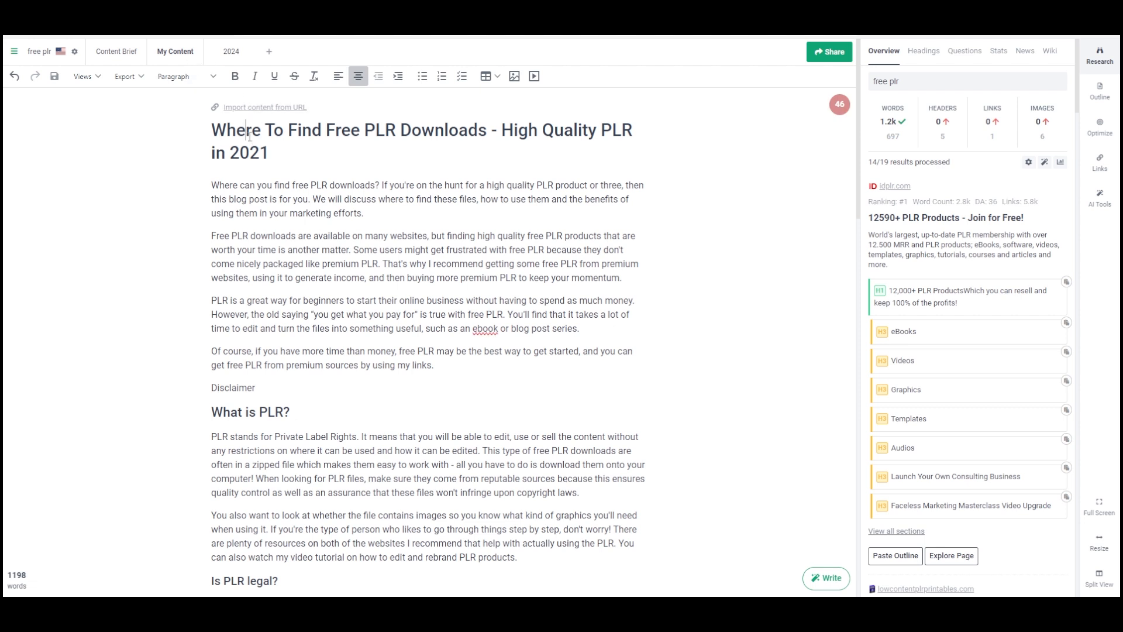
triple_click(250, 135)
key("ctrl+c")
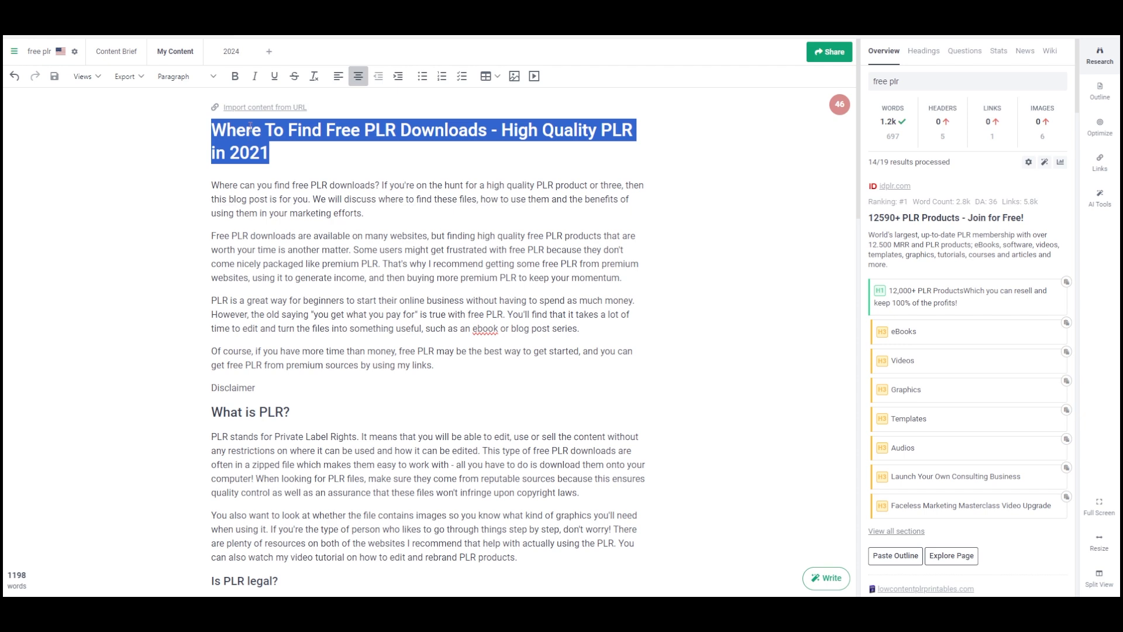
left_click(233, 53)
key("ctrl+v")
key("ctrl+v")
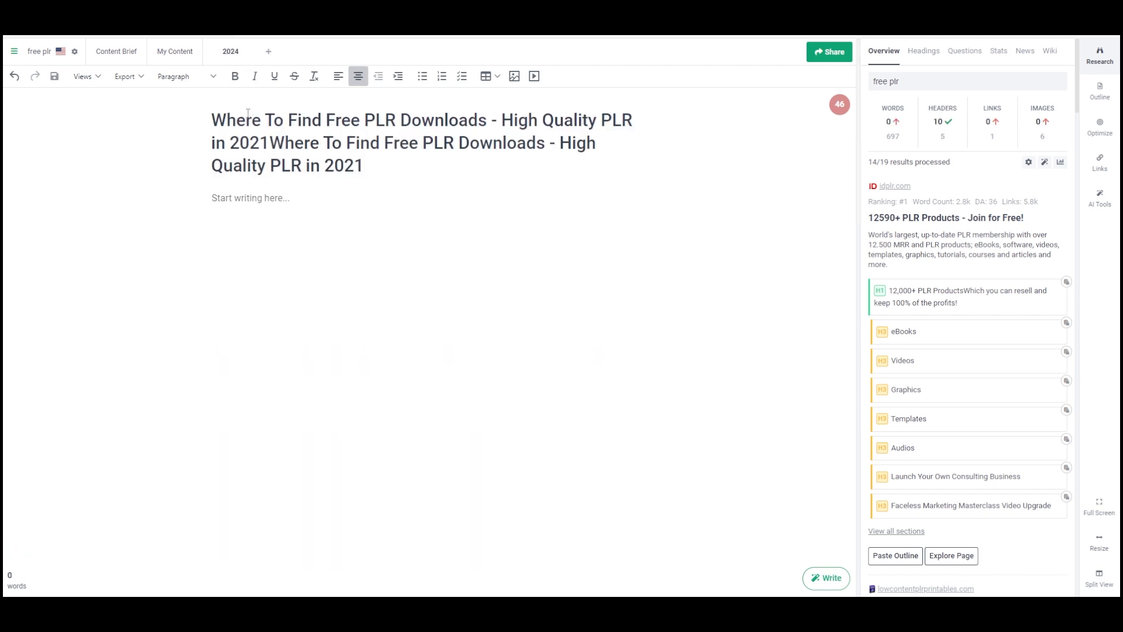
key("ctrl+z")
Cut the article's body text from My Content and paste it below the title in the 2024 tab
left_click(174, 51)
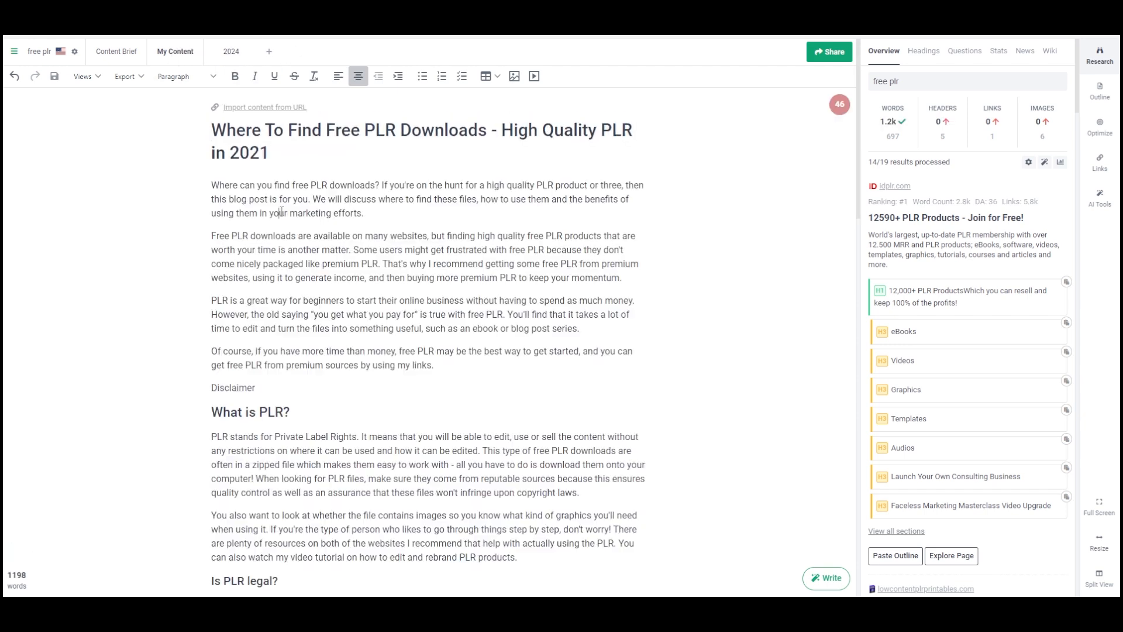
key("ctrl+a")
key("ctrl+x")
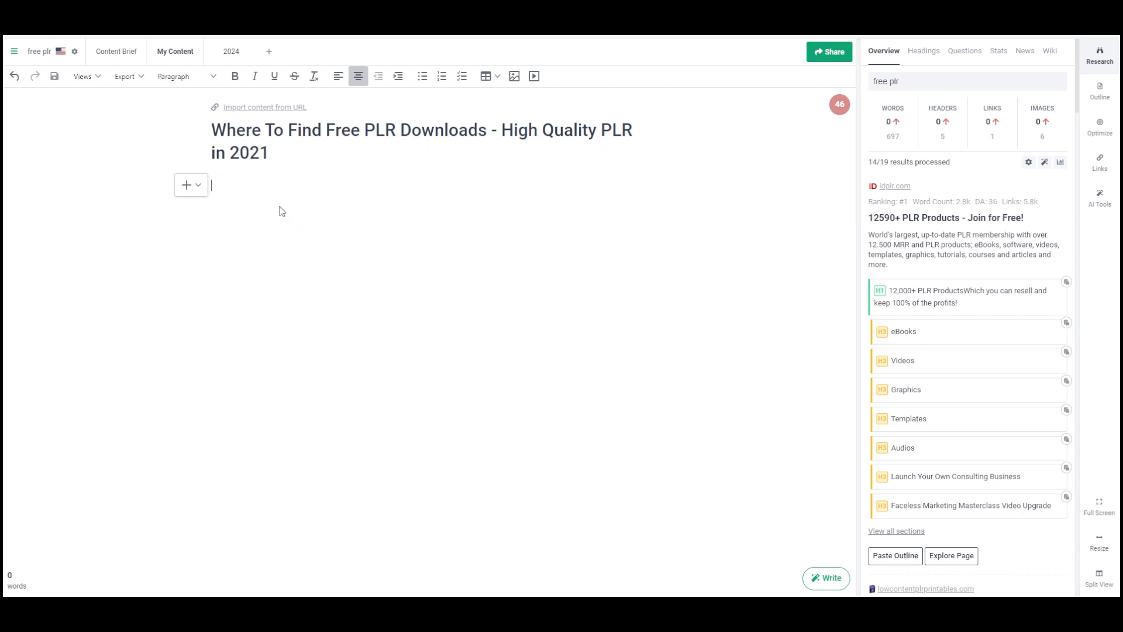
left_click(227, 52)
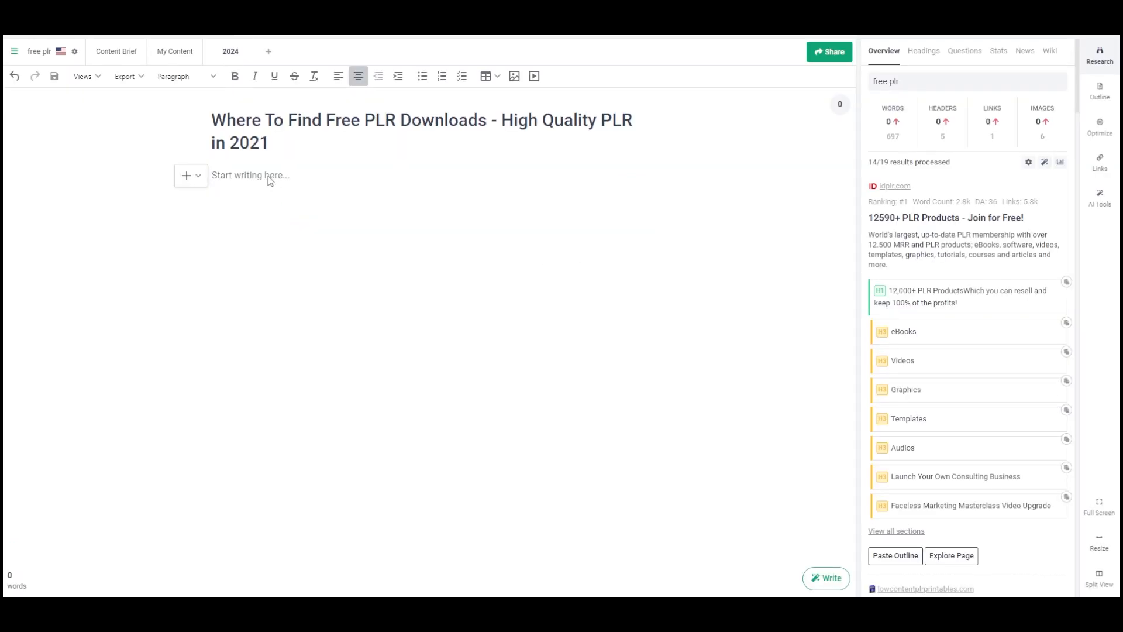
left_click(270, 176)
key("ctrl+v")
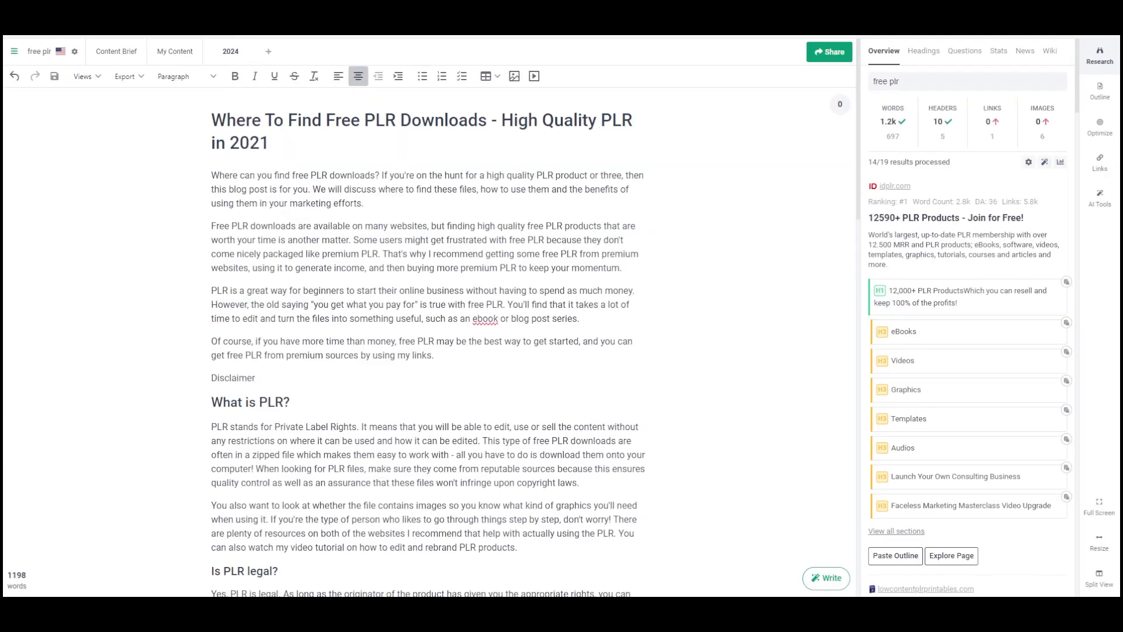
Check the 2024 tab's topic score in the Optimize view and return to the Research overview
left_click(1094, 136)
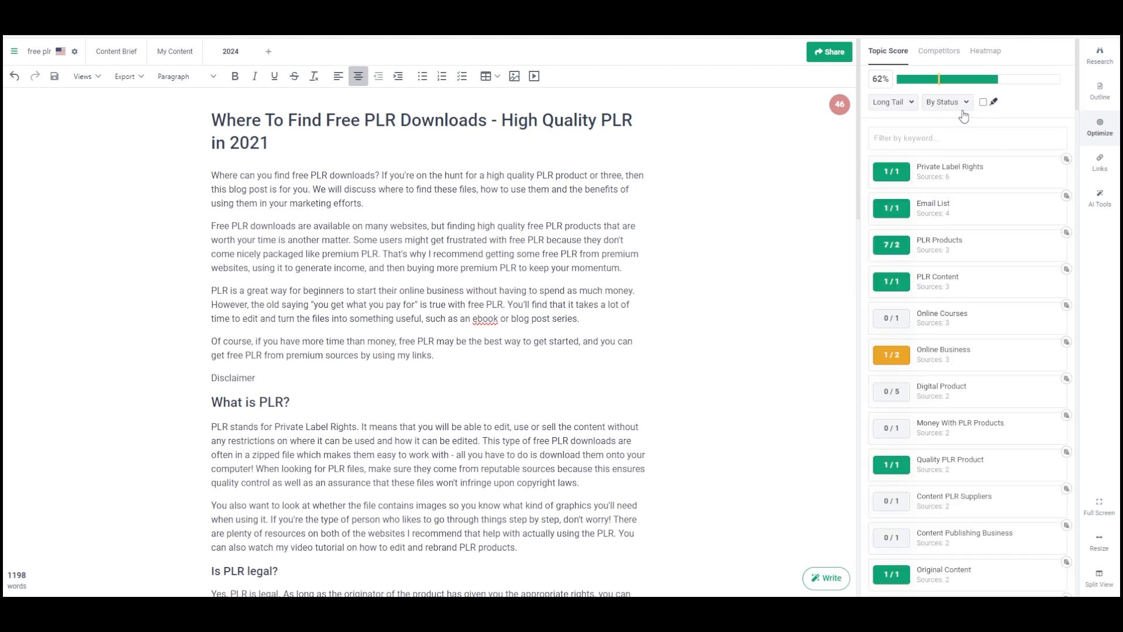
left_click(1100, 55)
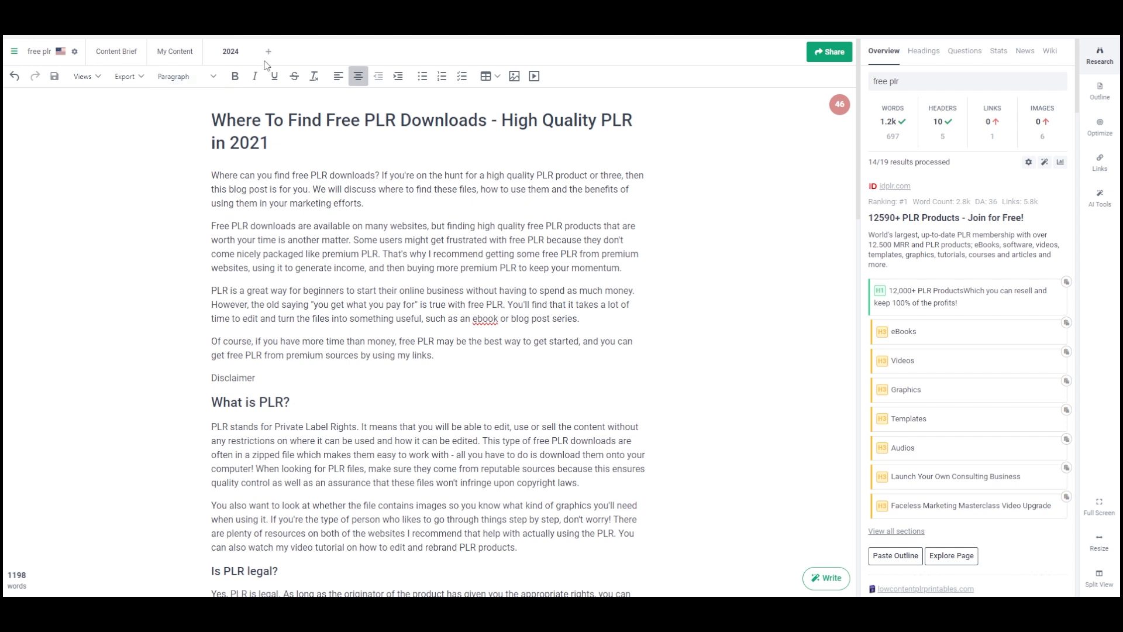
Start importing content from a URL into My Content, processing the address of the live free-plr article
left_click(175, 53)
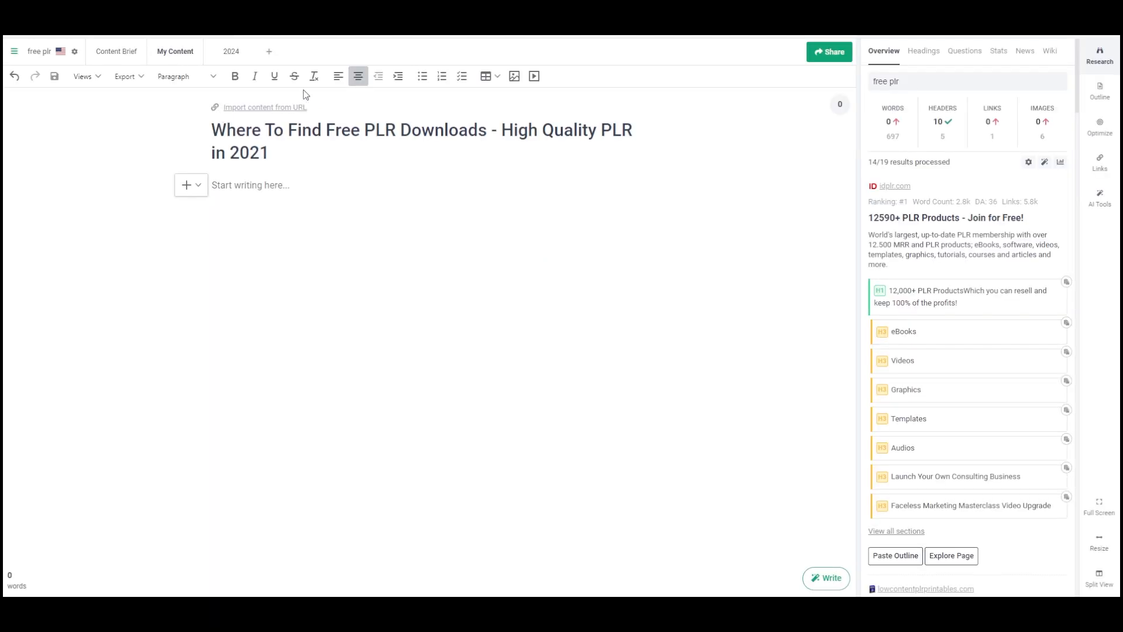
left_click(251, 108)
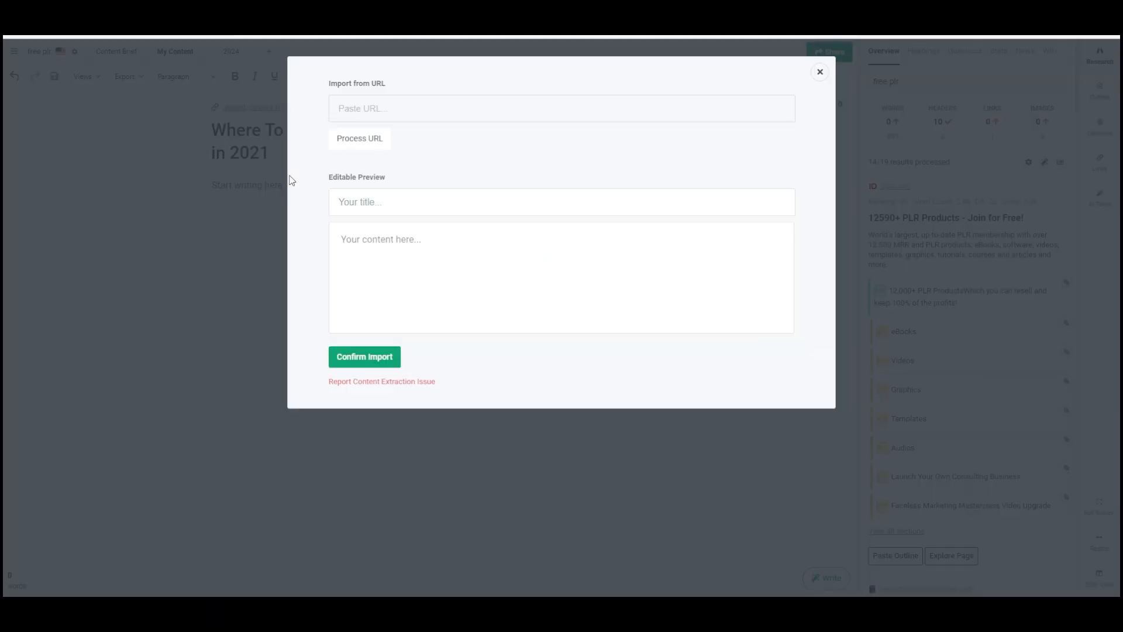
left_click(376, 115)
key("ctrl+v")
left_click(372, 138)
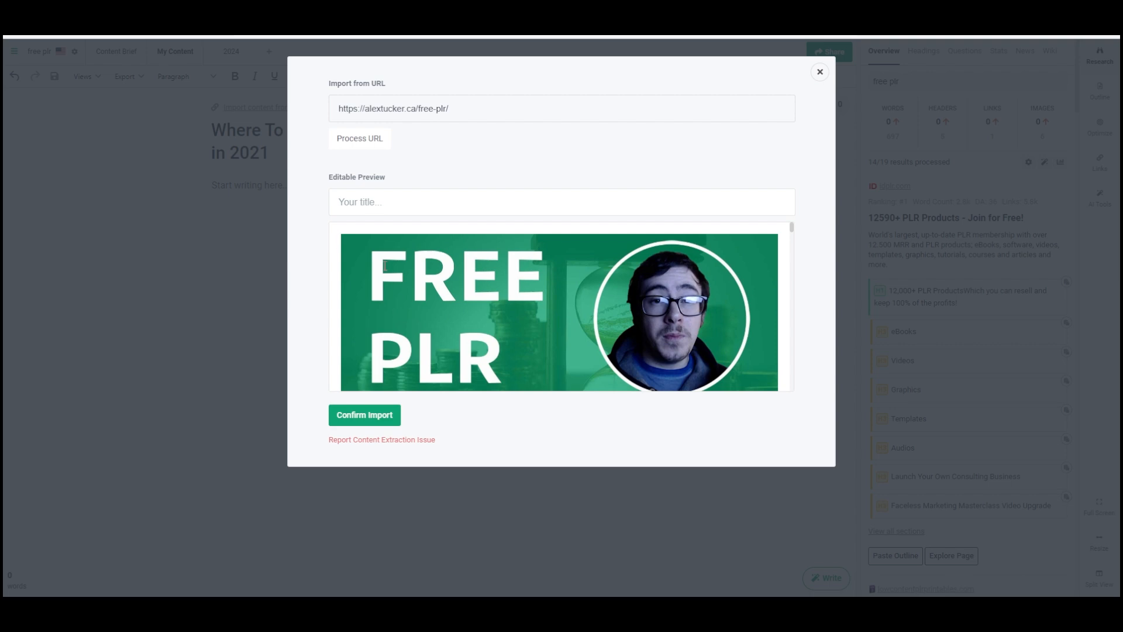
Review the extracted article preview, title it "Free PLR Downloads 2024" and confirm the import
scroll(398, 279, "down", 5)
scroll(459, 281, "up", 5)
scroll(459, 280, "down", 6)
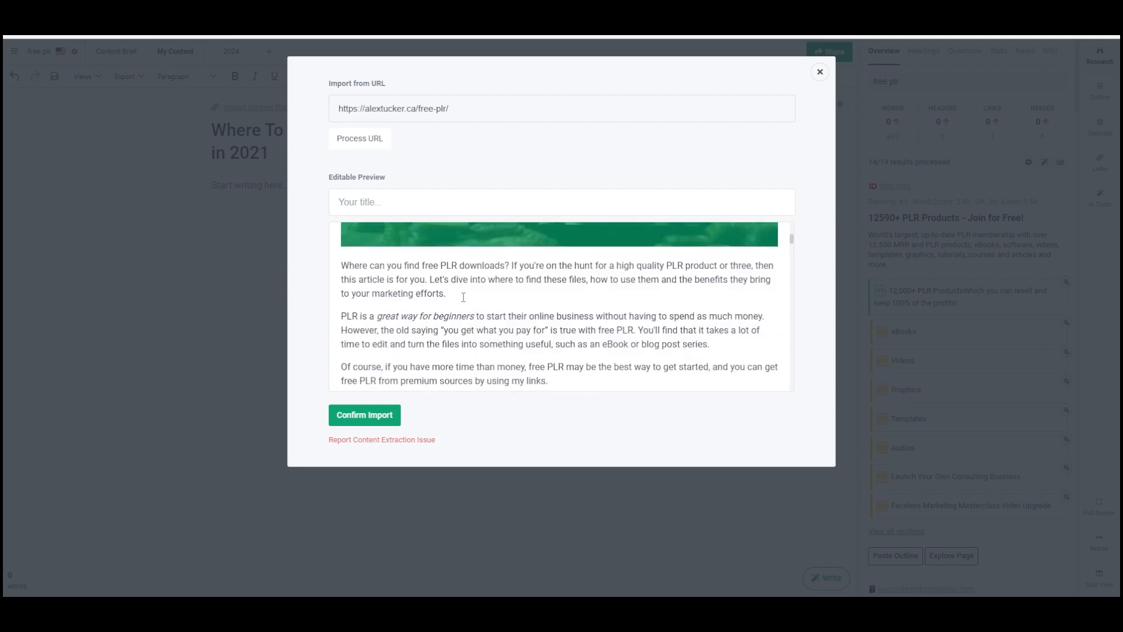
scroll(463, 297, "up", 3)
scroll(463, 297, "up", 4)
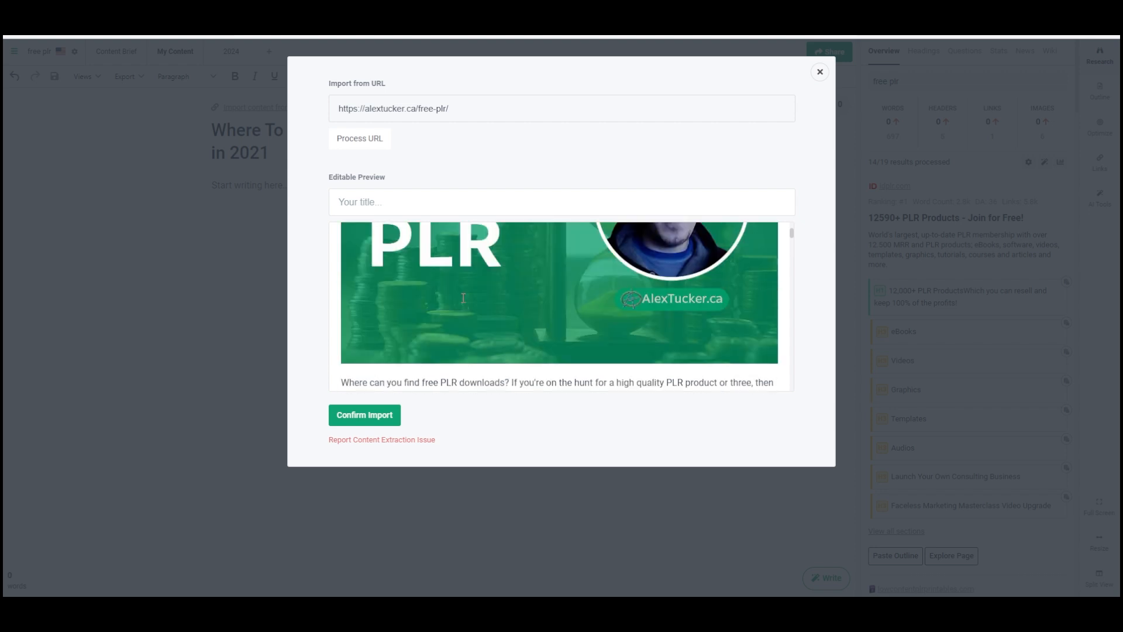
left_click(444, 201)
type("Free")
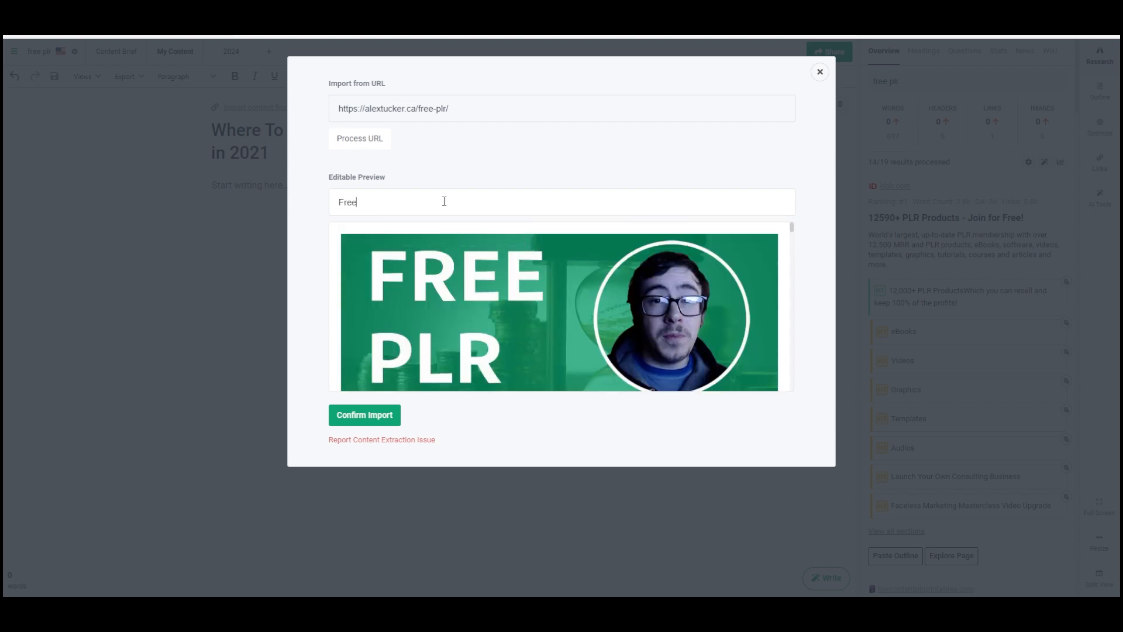
type(" PLR Downloads 220")
type("4")
left_click(359, 419)
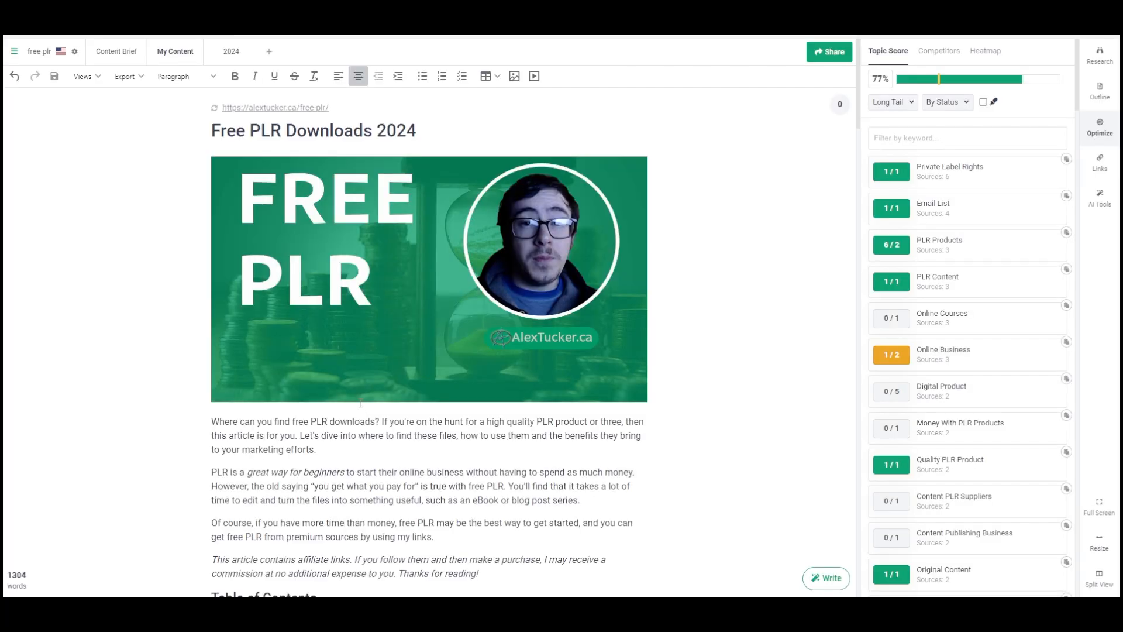
Delete the FREE PLR banner image and the empty line beneath the imported article's title
left_click(469, 213)
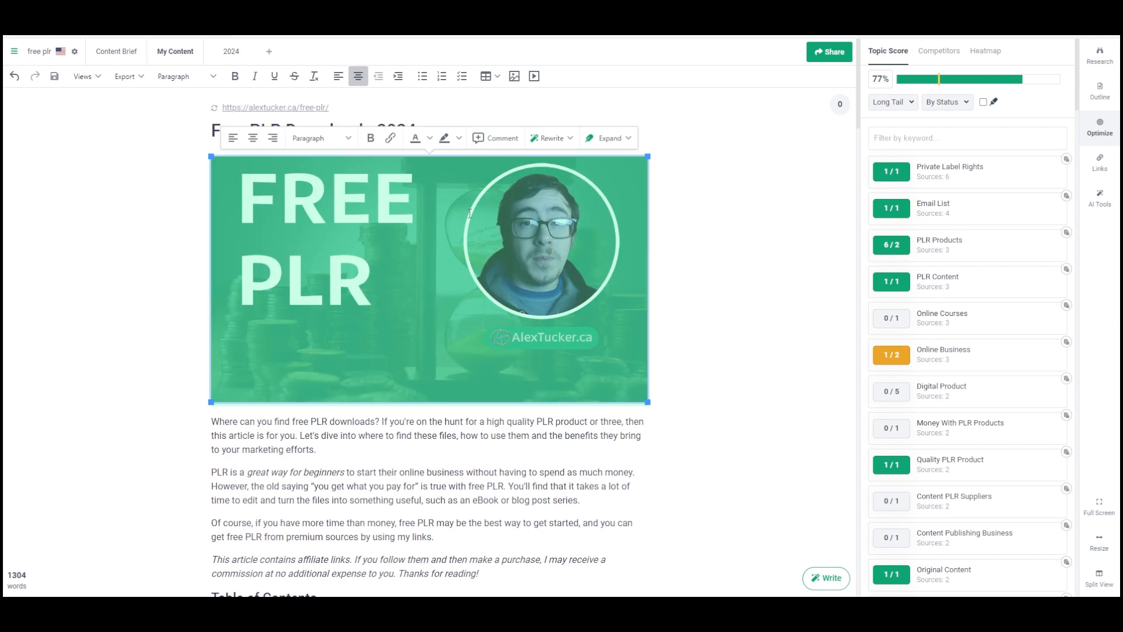
key("Delete")
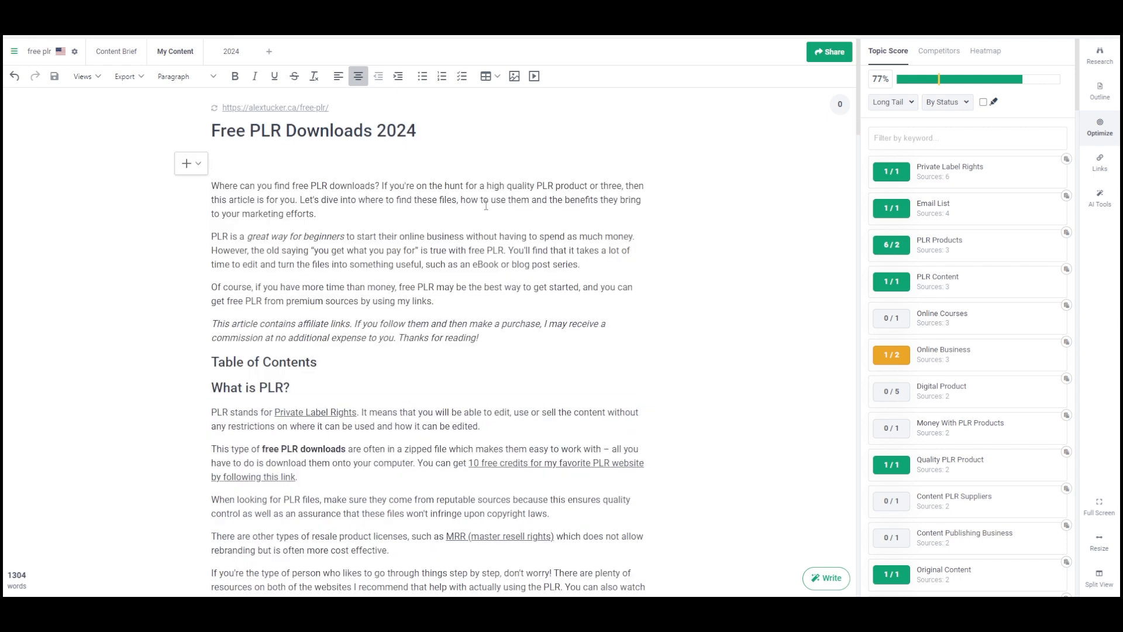
key("Delete")
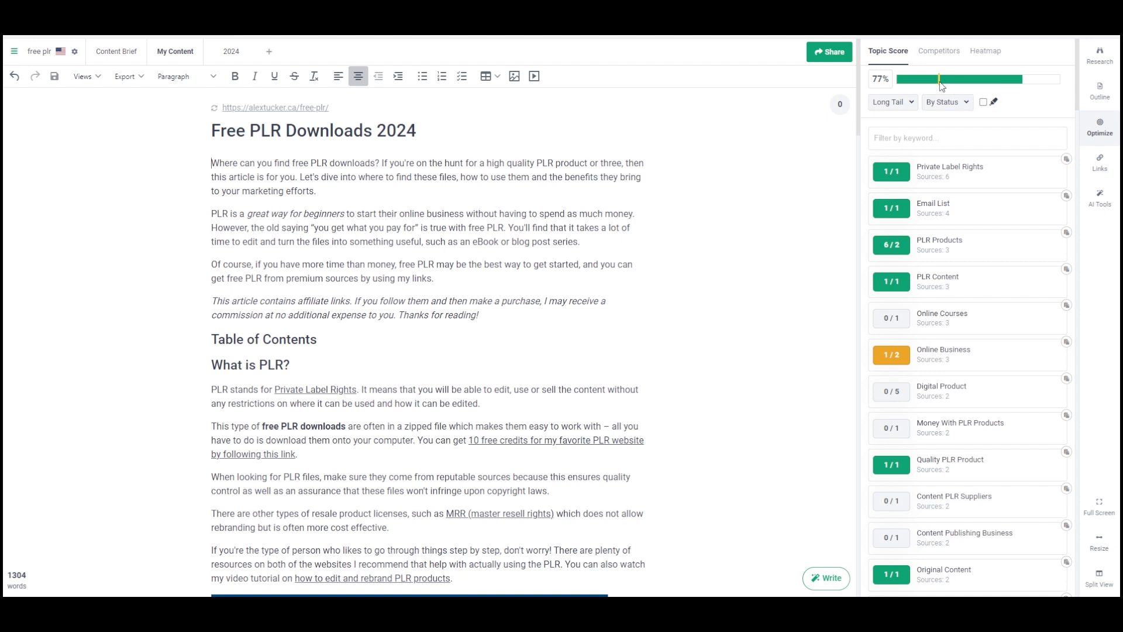
Customize the research results, deselecting the instagram.com, linkedin.com and freeplrdownloads.com sources
mouse_move(939, 83)
left_click(1105, 57)
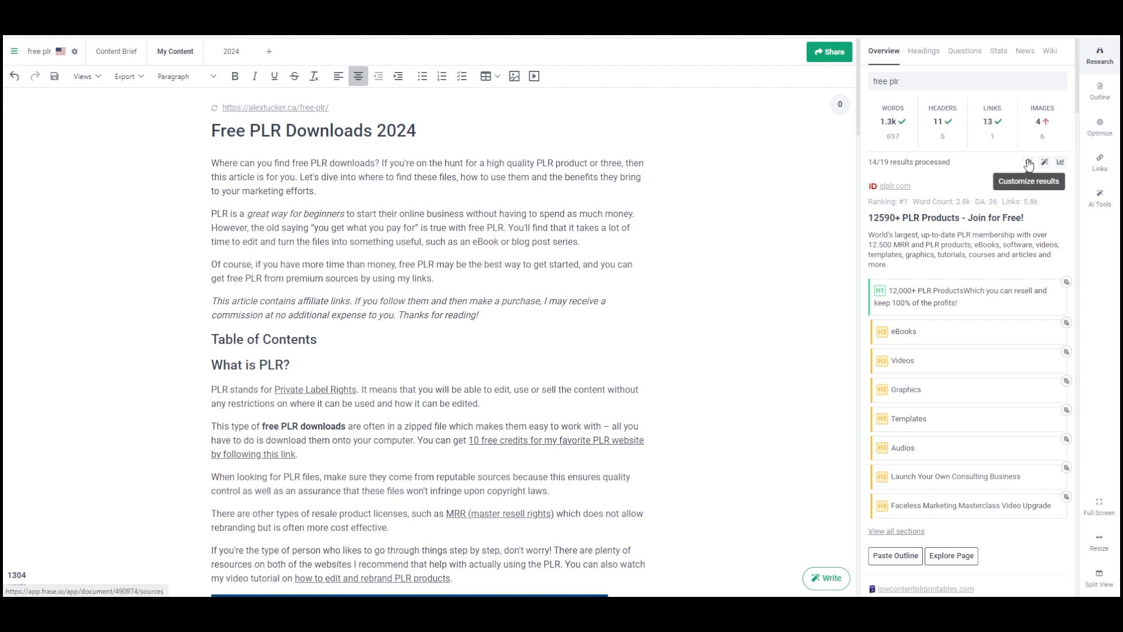
left_click(1029, 164)
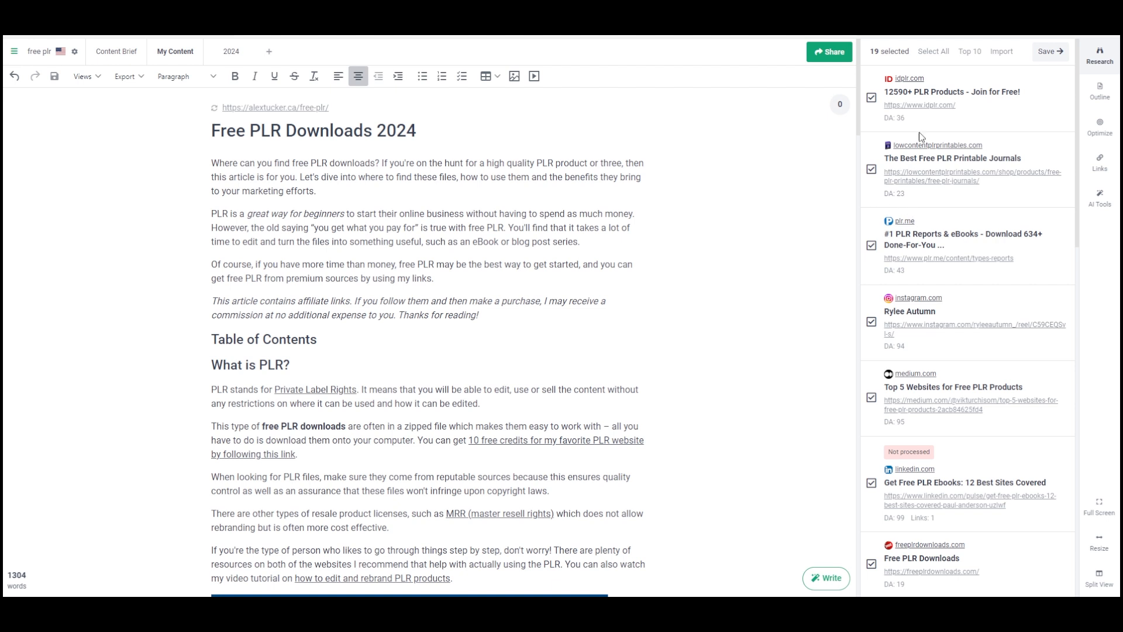
scroll(896, 191, "down", 2)
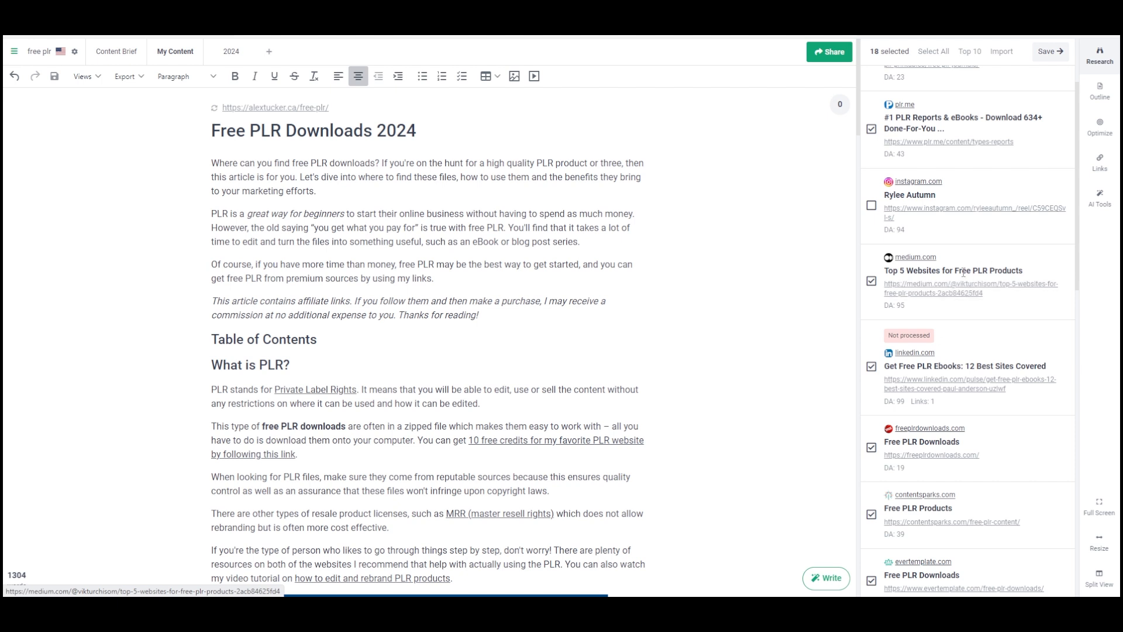
scroll(992, 271, "down", 2)
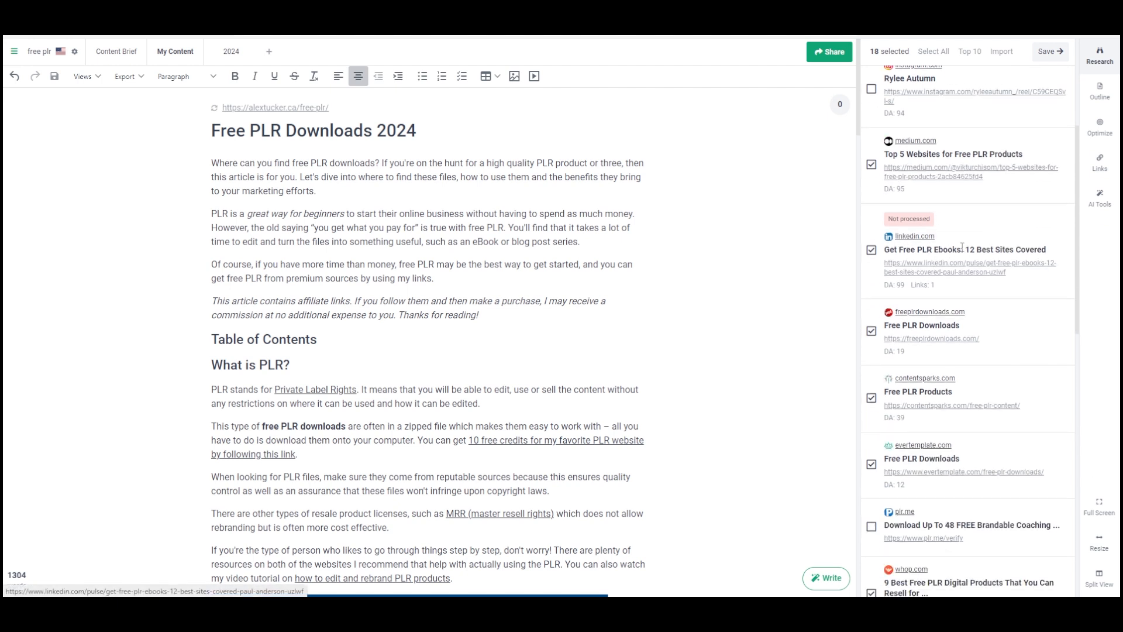
left_click(872, 251)
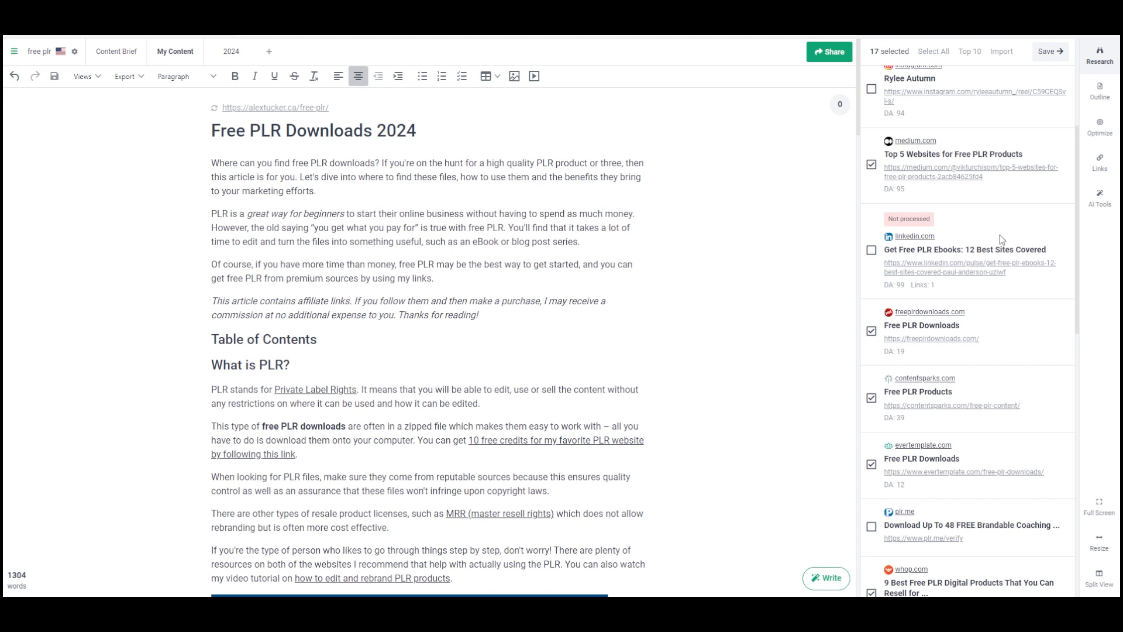
scroll(936, 237, "down", 3)
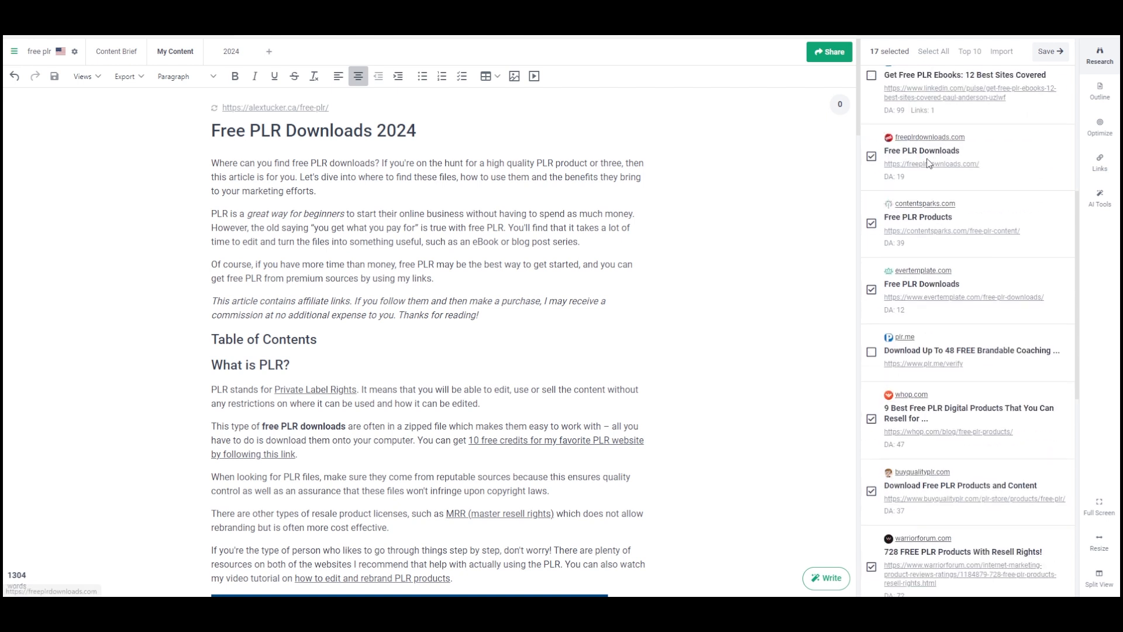
left_click(876, 160)
scroll(895, 161, "down", 1)
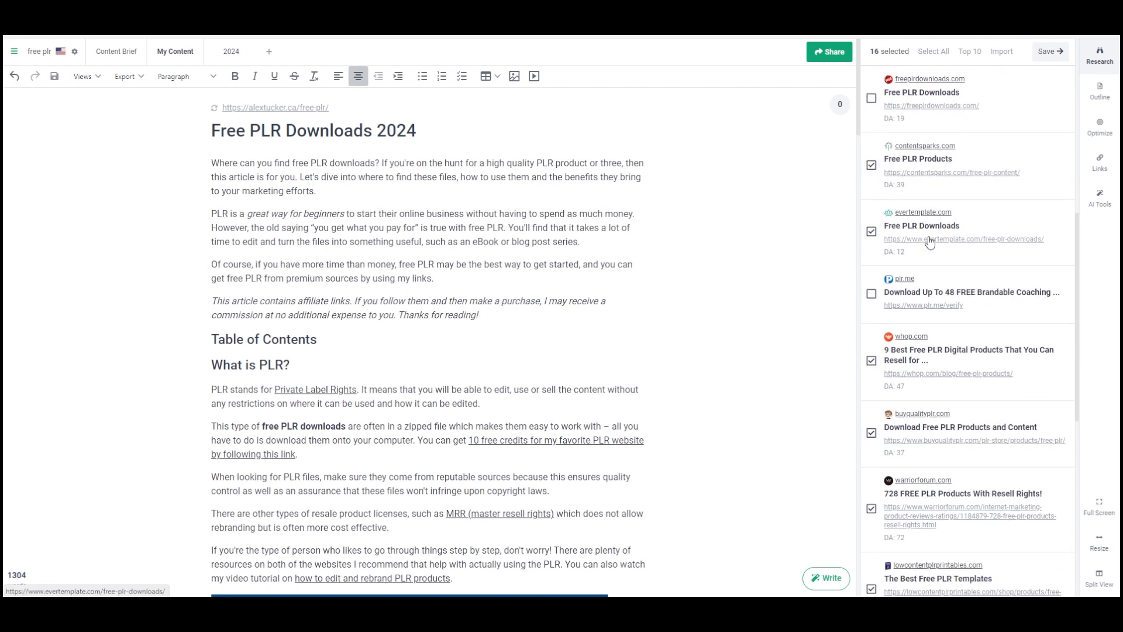
Deselect the warriorforum.com result, plrplanners.com Freebies, Etsy's Plr Free and plr.me's free video tutorials from the research sources
scroll(929, 242, "down", 3)
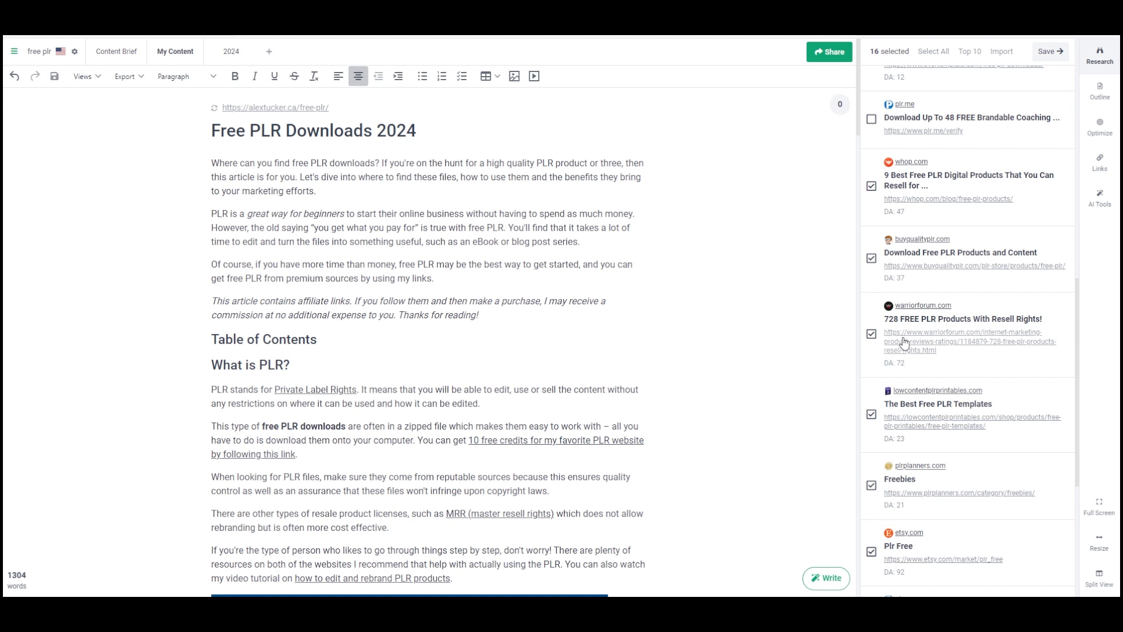
left_click(871, 336)
scroll(982, 316, "down", 4)
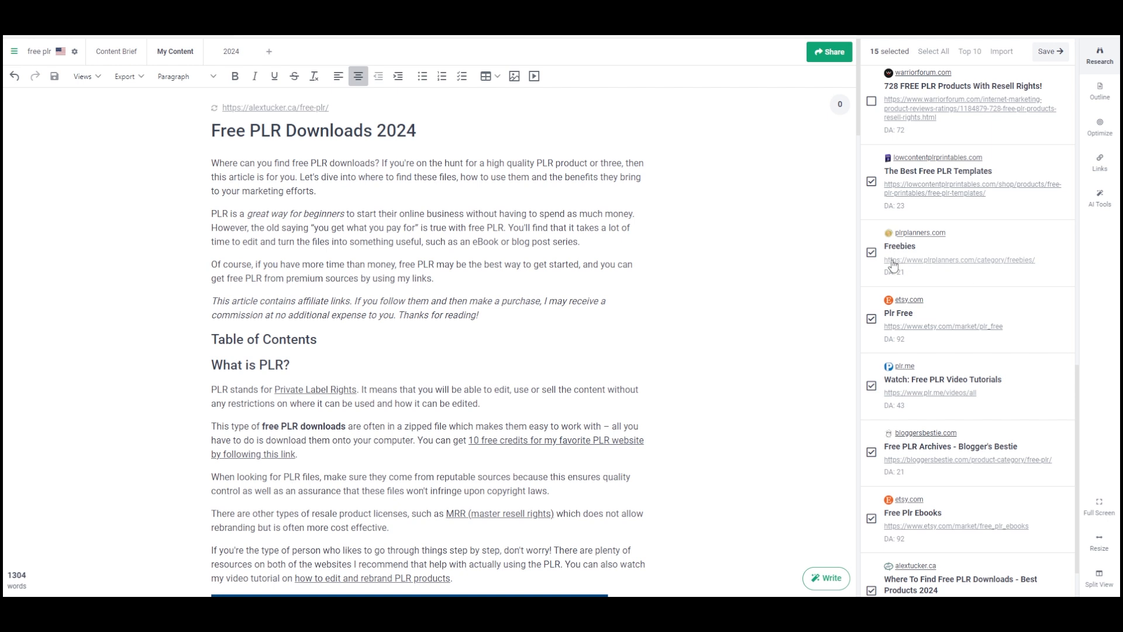
left_click(871, 252)
left_click(872, 318)
left_click(872, 319)
scroll(935, 370, "down", 1)
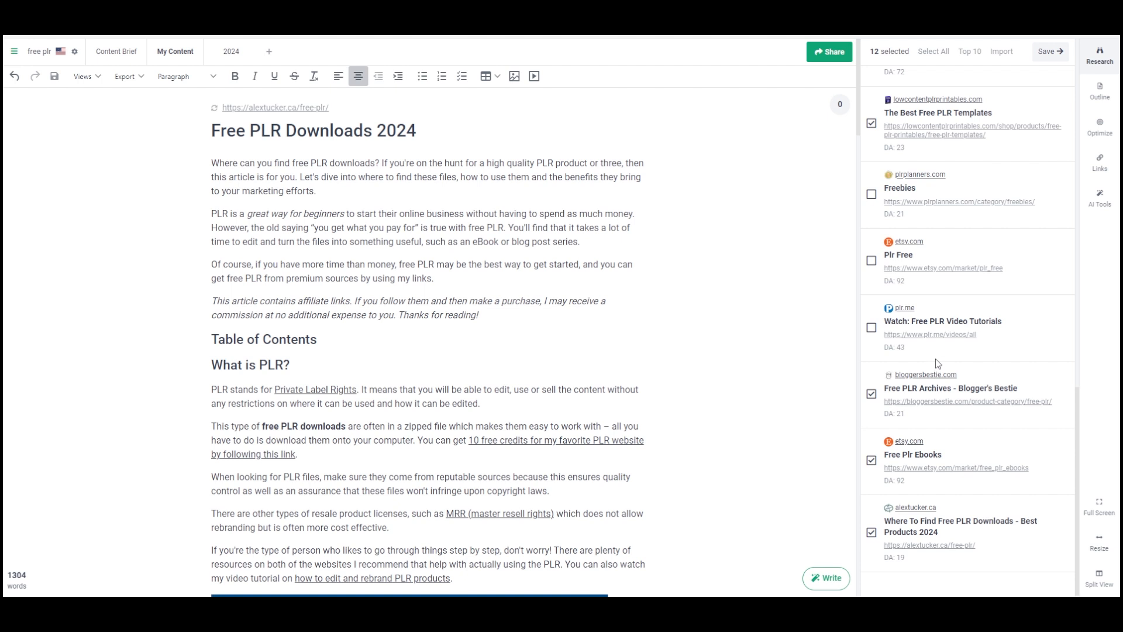
Deselect the site's own free PLR article and Etsy's Free Plr Ebooks, and save the customized source selection
scroll(919, 404, "down", 1)
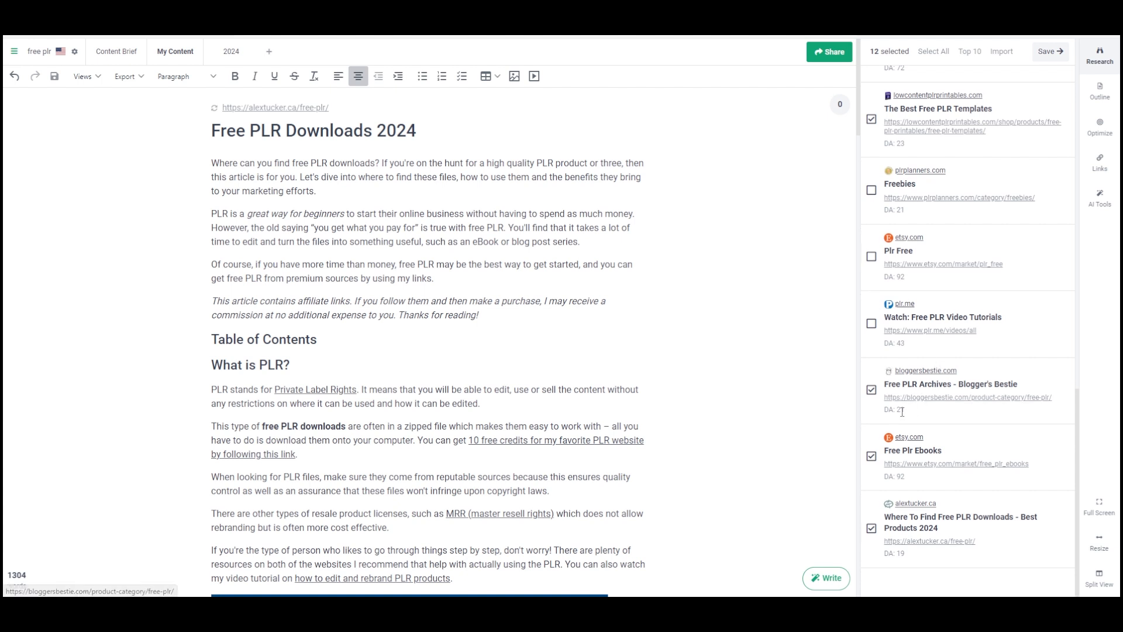
left_click(871, 530)
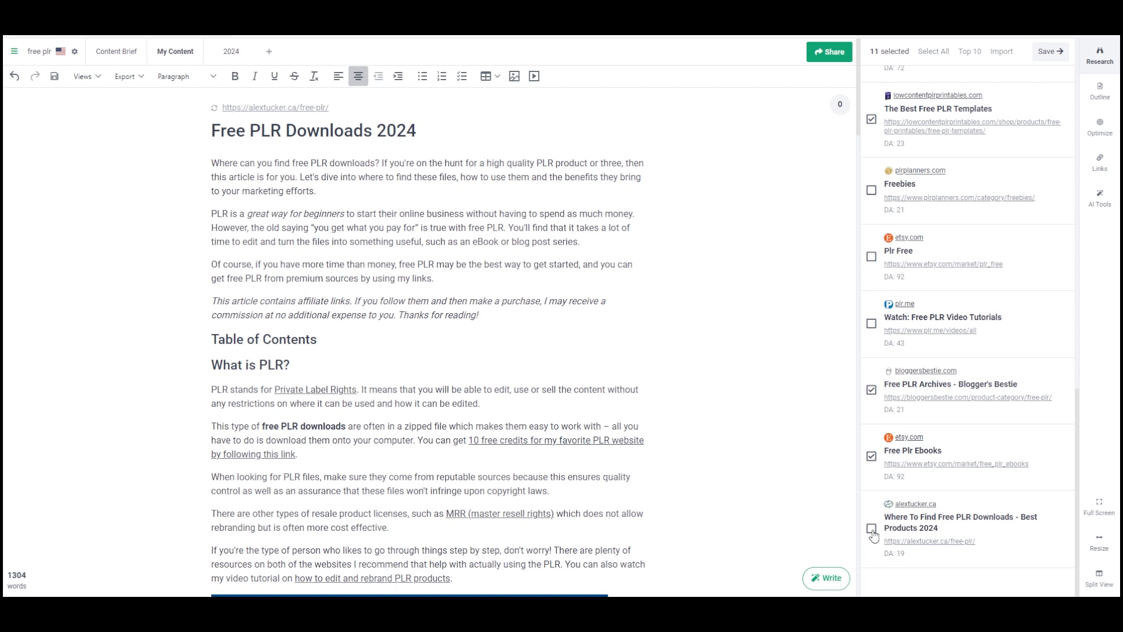
left_click(872, 456)
scroll(993, 421, "up", 5)
scroll(990, 430, "up", 10)
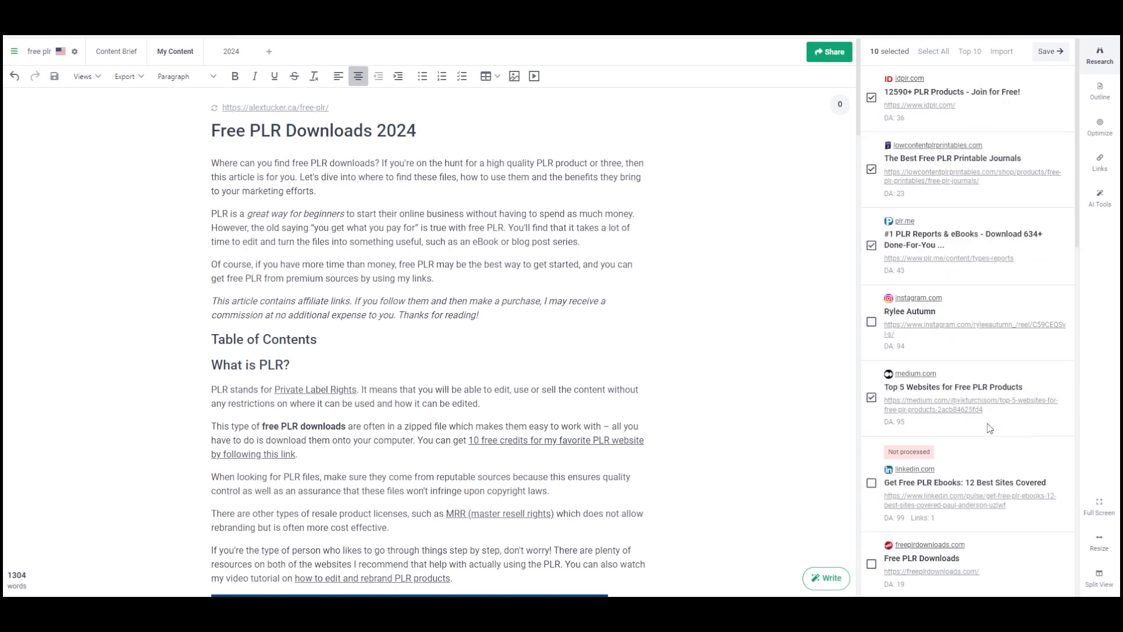
left_click(1047, 52)
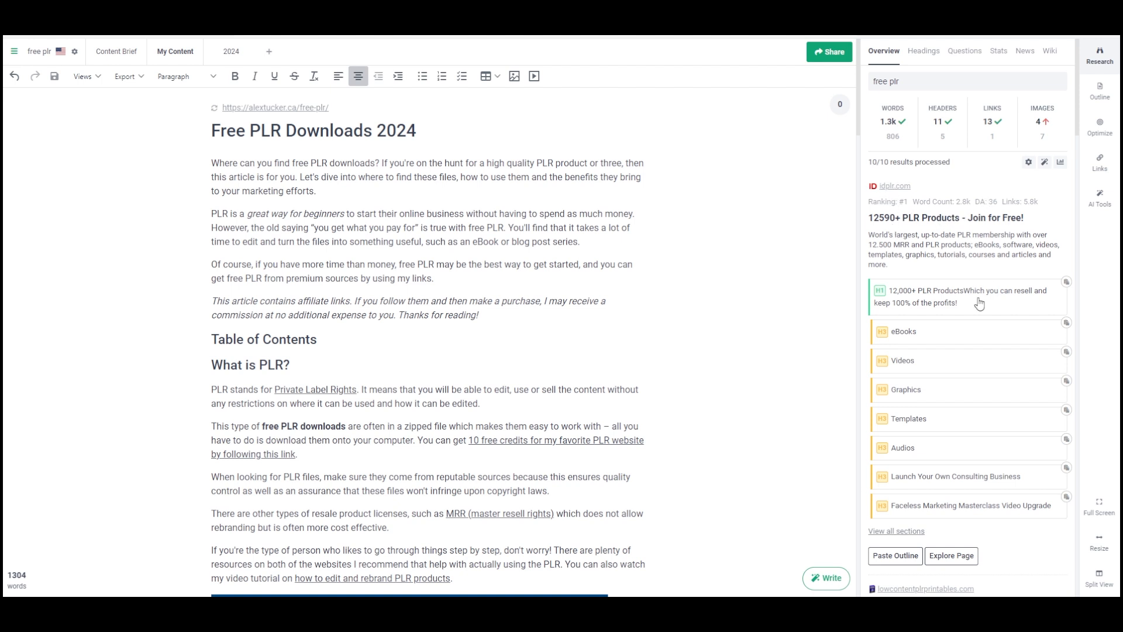
Review the summaries and heading outlines of the selected competitor pages for "free plr"
scroll(981, 301, "down", 4)
scroll(982, 299, "down", 2)
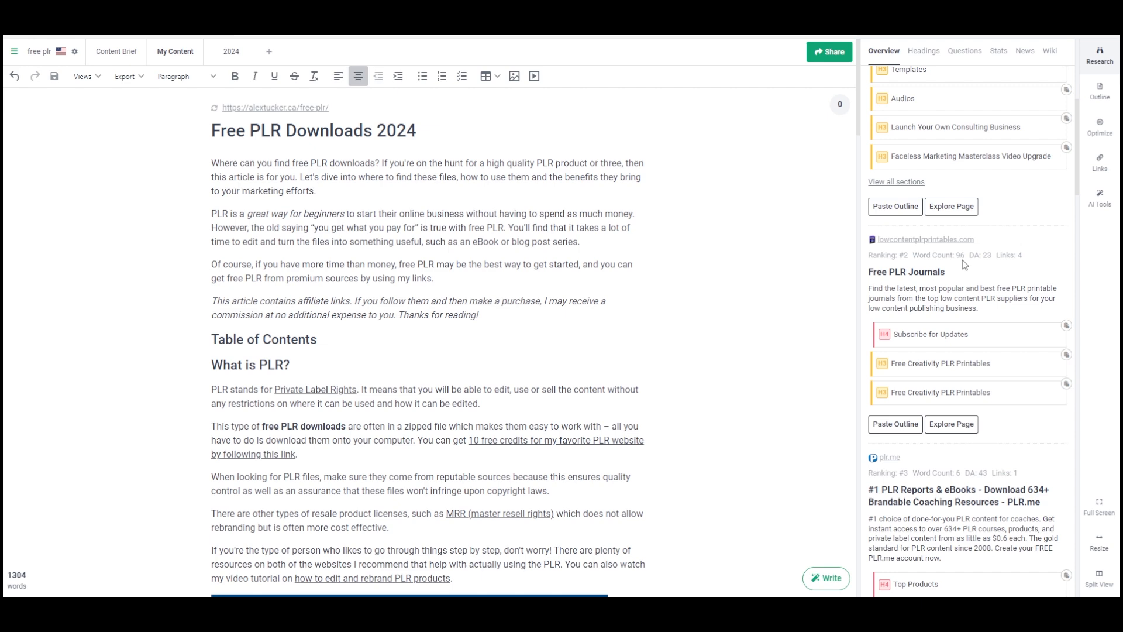
scroll(962, 260, "down", 5)
scroll(950, 212, "down", 4)
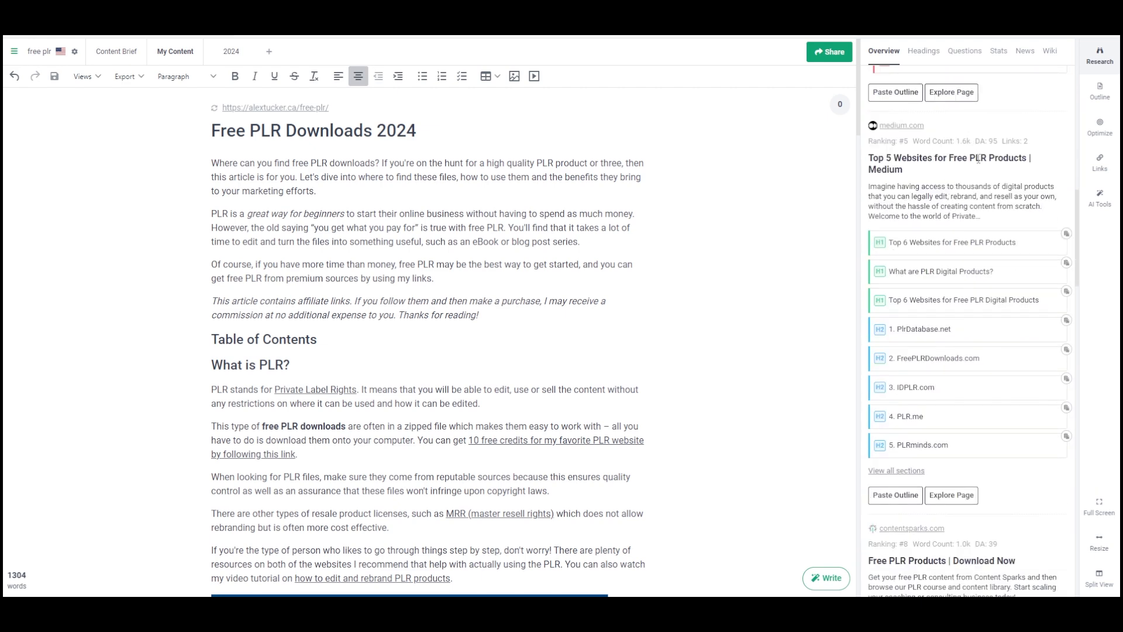
scroll(910, 385, "down", 3)
scroll(935, 360, "up", 20)
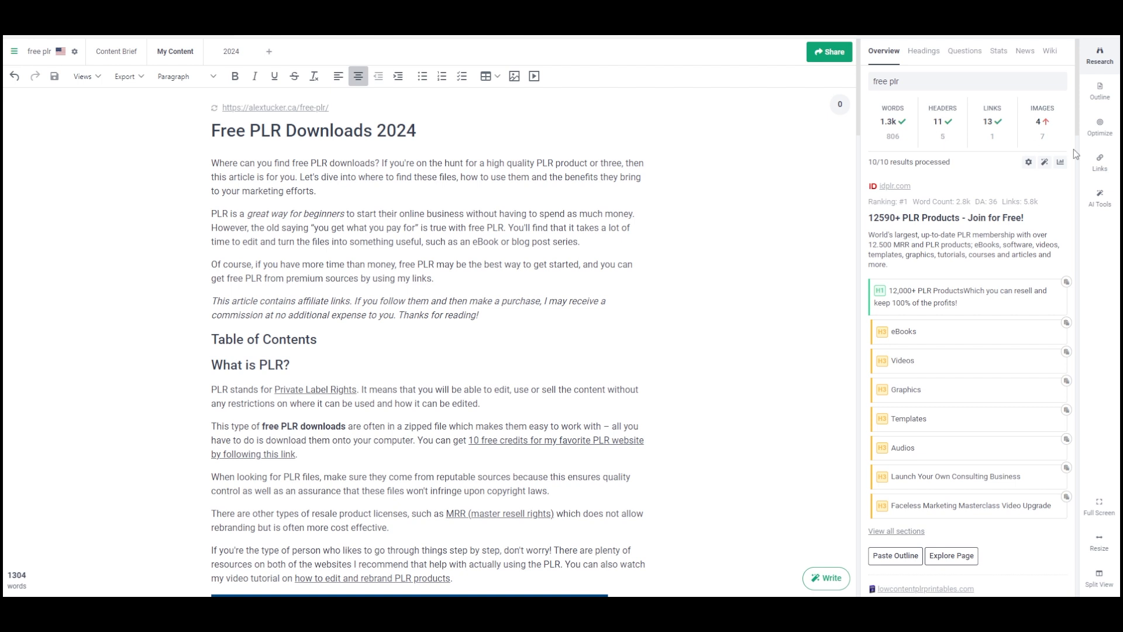
Check the imported article's topic score in the Optimize view and list its Top Topics
left_click(1100, 141)
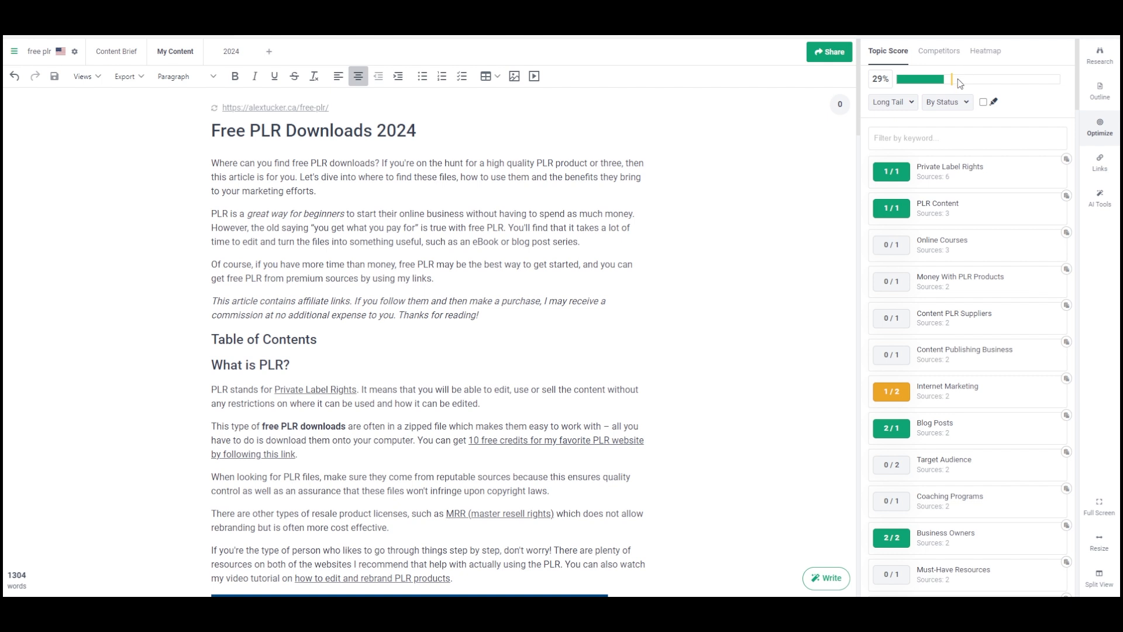
mouse_move(955, 84)
left_click(909, 105)
left_click(902, 124)
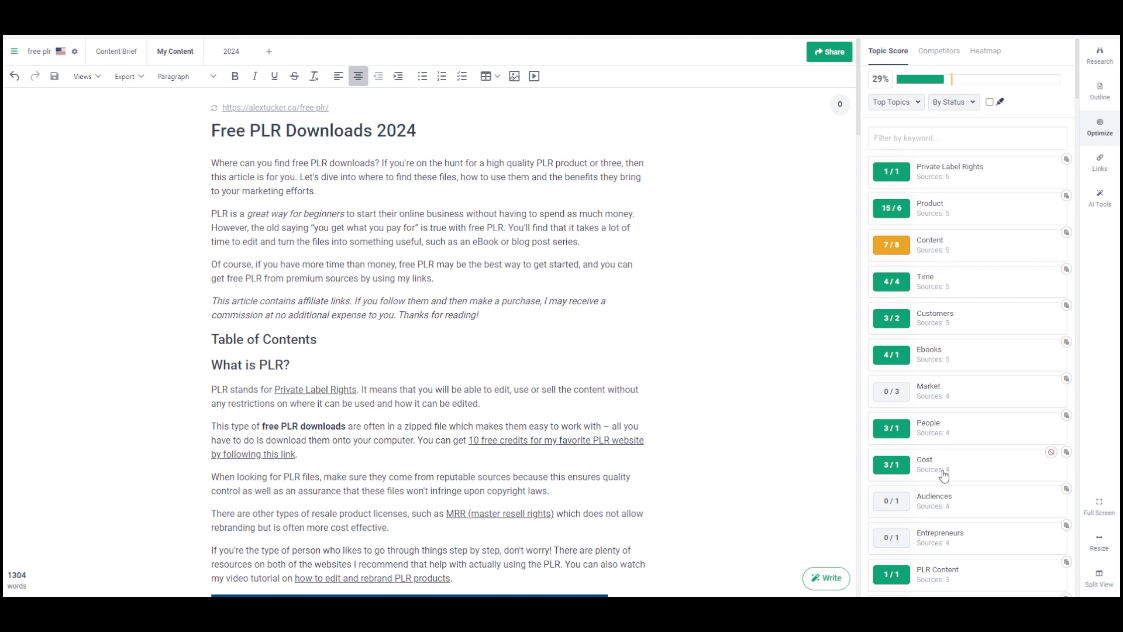
Filter the topics by the Topic Gap status, compare with In Progress, and return to Topic Gap
left_click(968, 105)
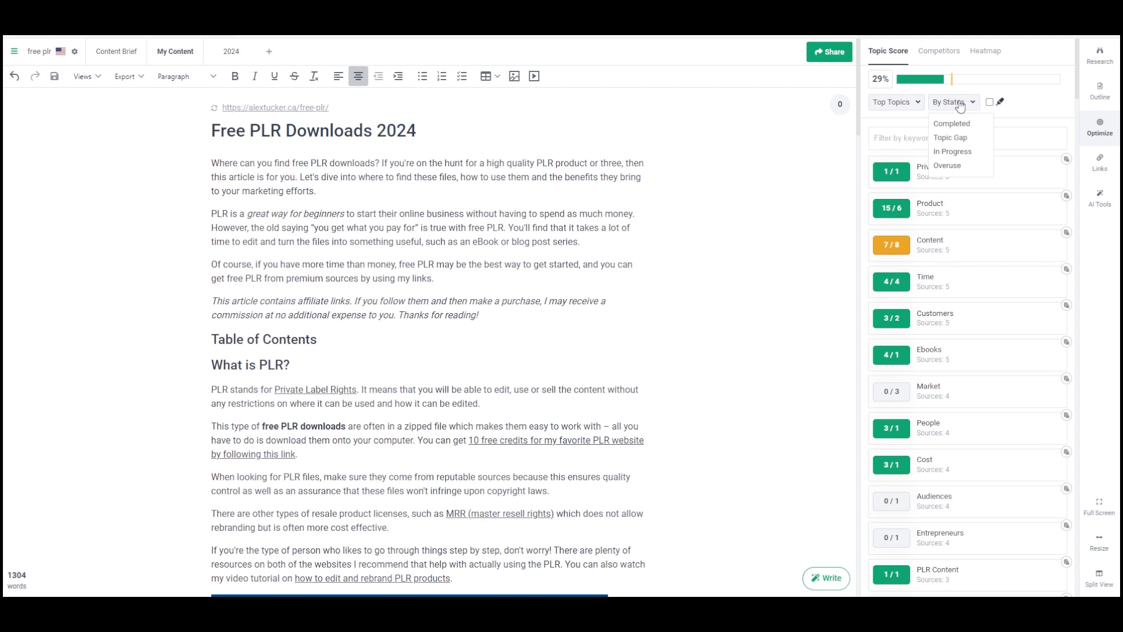
left_click(958, 142)
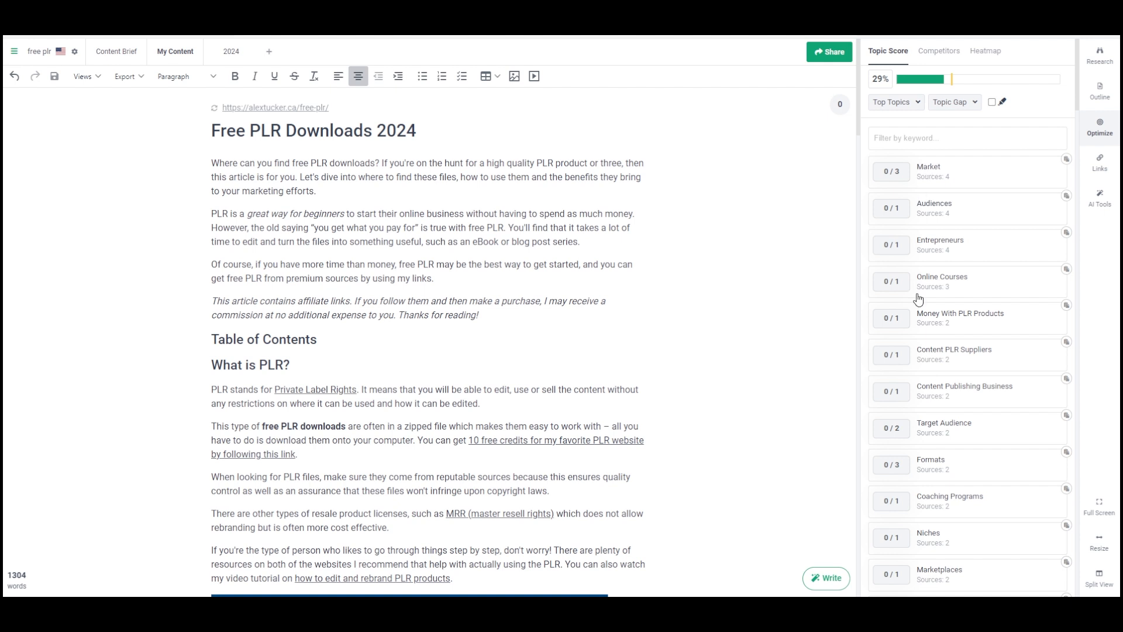
left_click(956, 103)
left_click(954, 152)
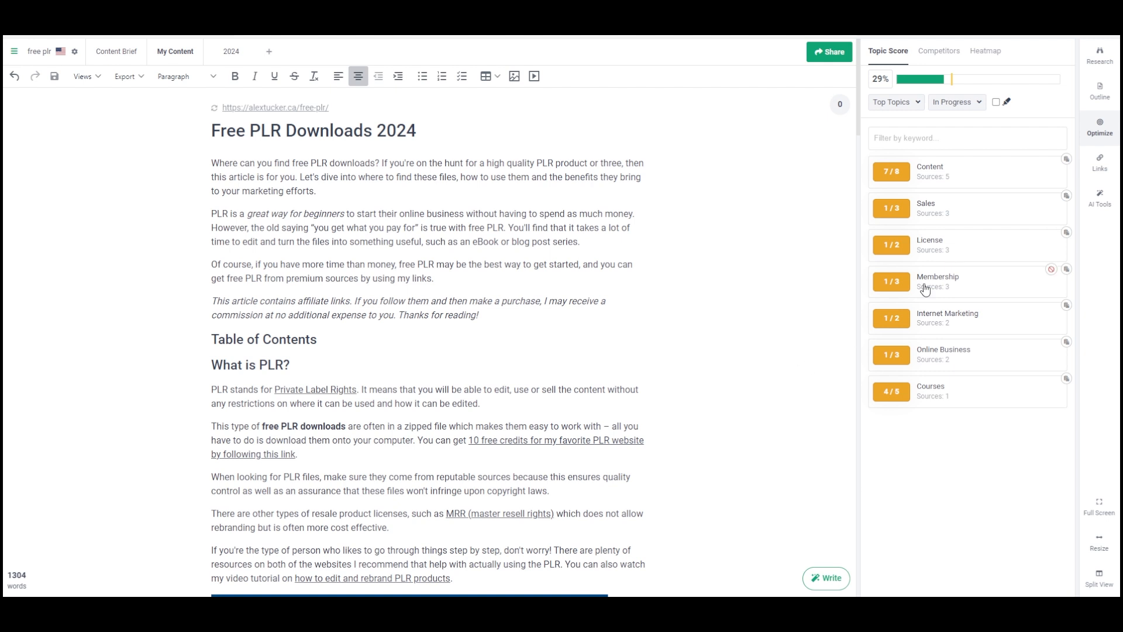
left_click(954, 106)
left_click(950, 151)
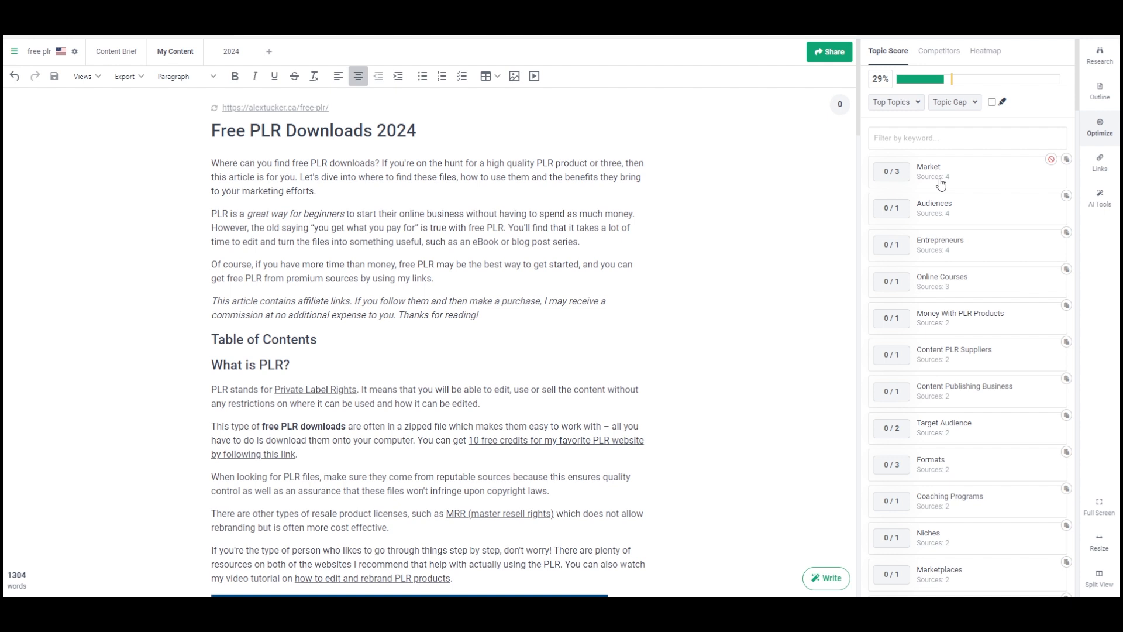
Switch the topic list from Top Topics to Headers, review the competitors' SERP mentions of the Product topic, and return to the list
left_click(902, 108)
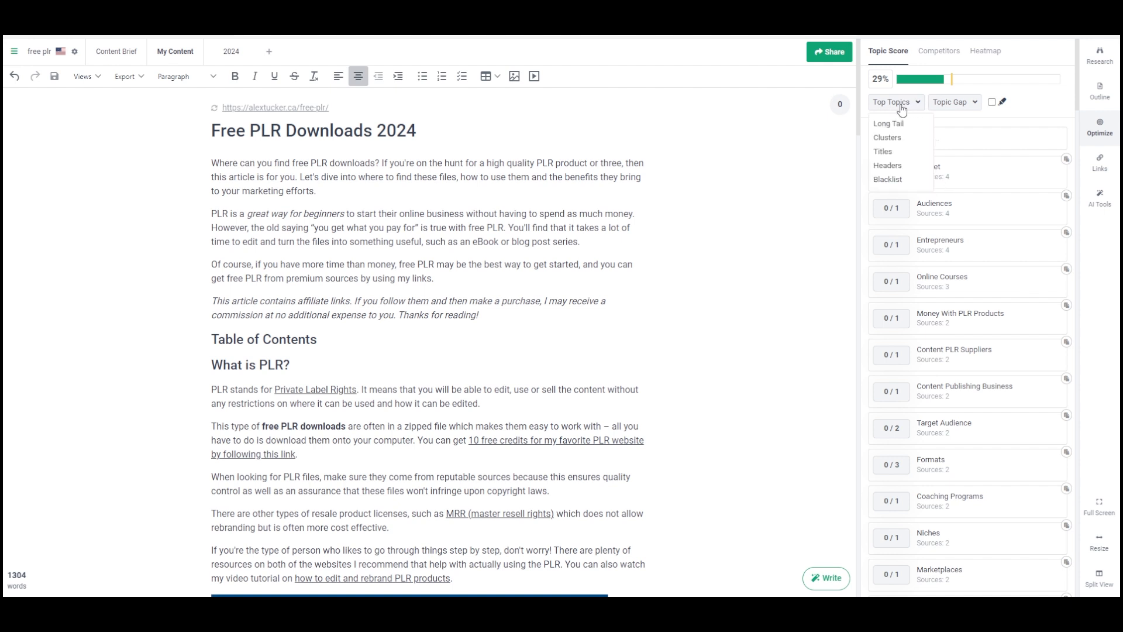
left_click(888, 165)
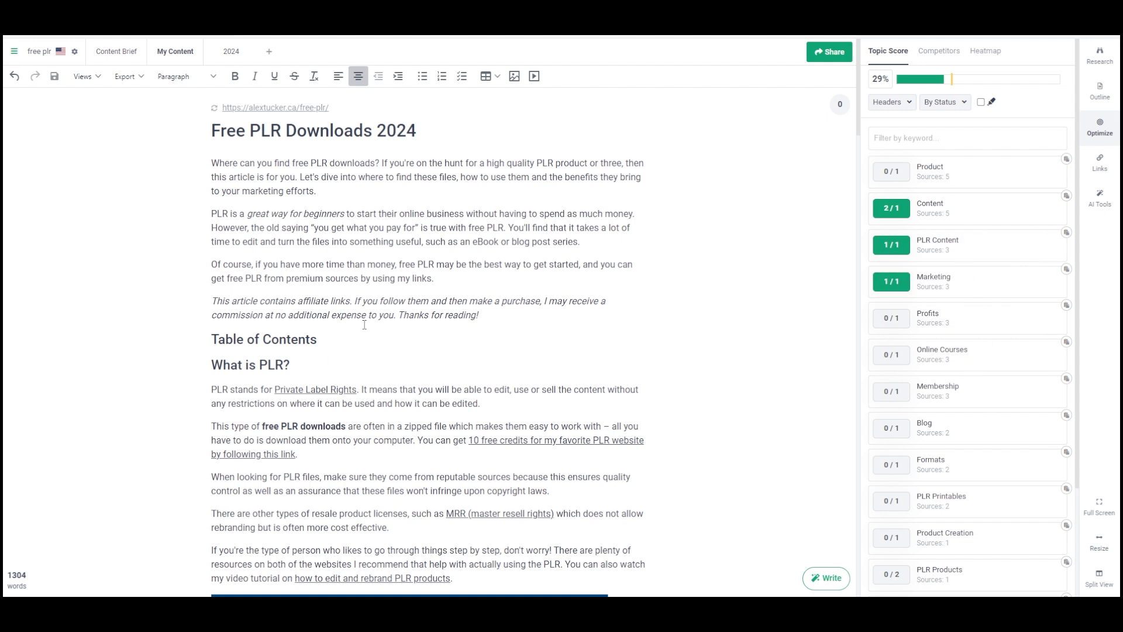
left_click(972, 176)
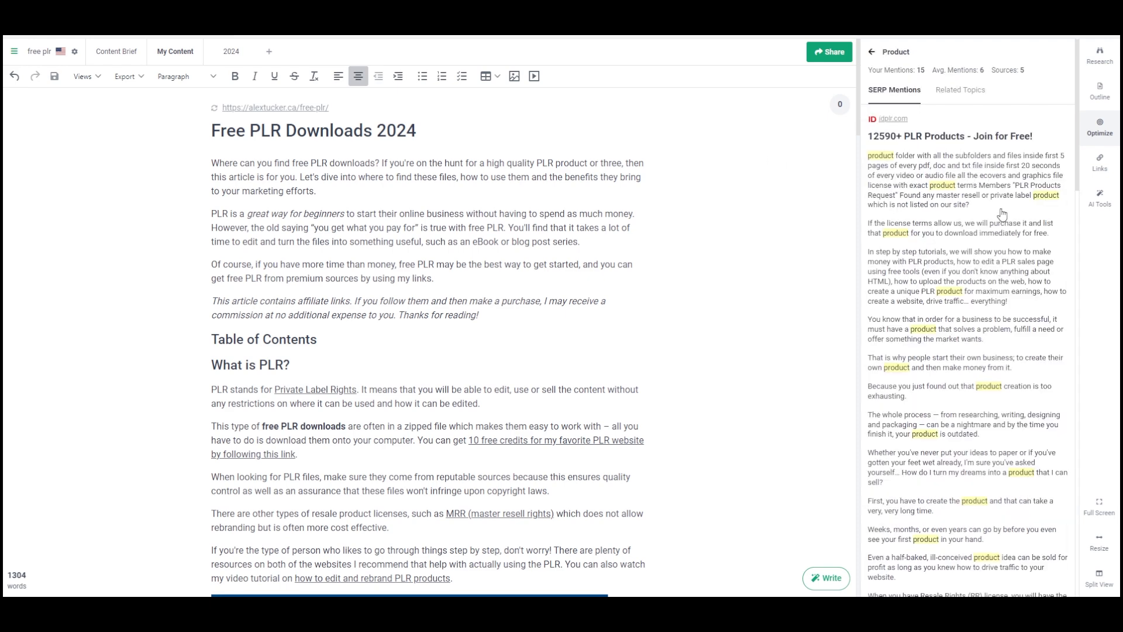
scroll(995, 216, "down", 15)
scroll(948, 243, "up", 5)
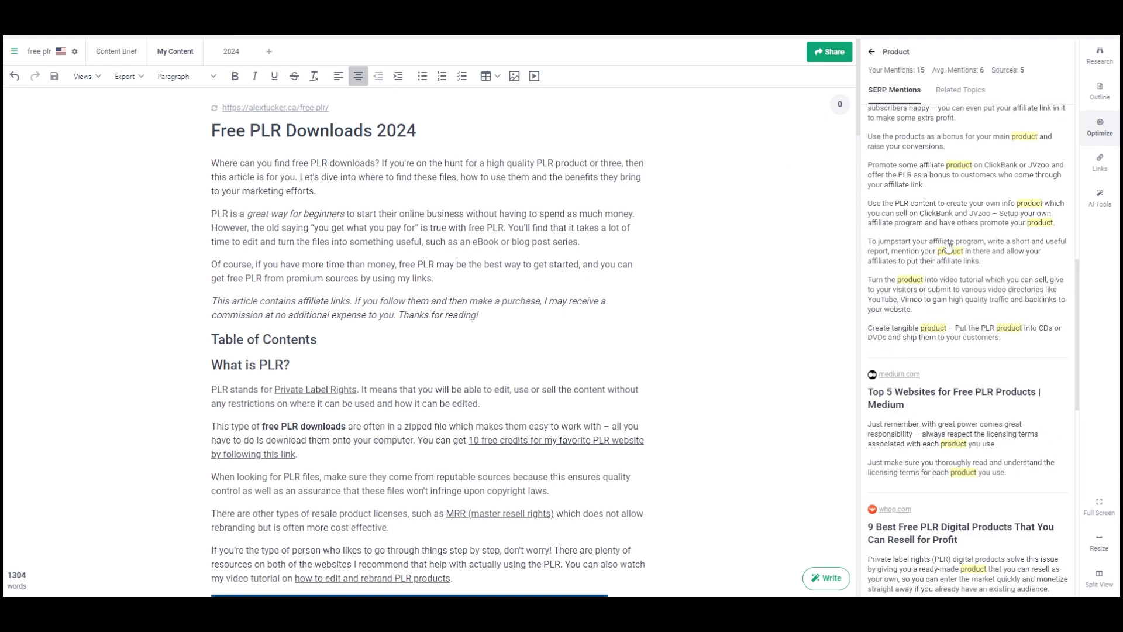
scroll(948, 246, "down", 2)
scroll(946, 264, "down", 3)
scroll(947, 268, "down", 1)
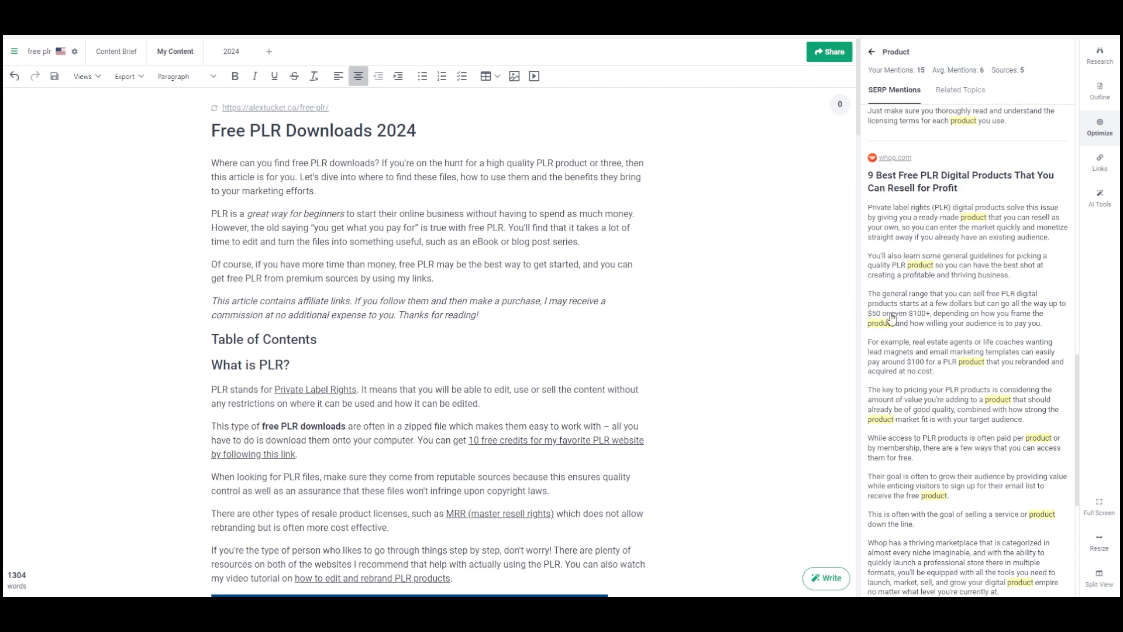
scroll(968, 304, "up", 10)
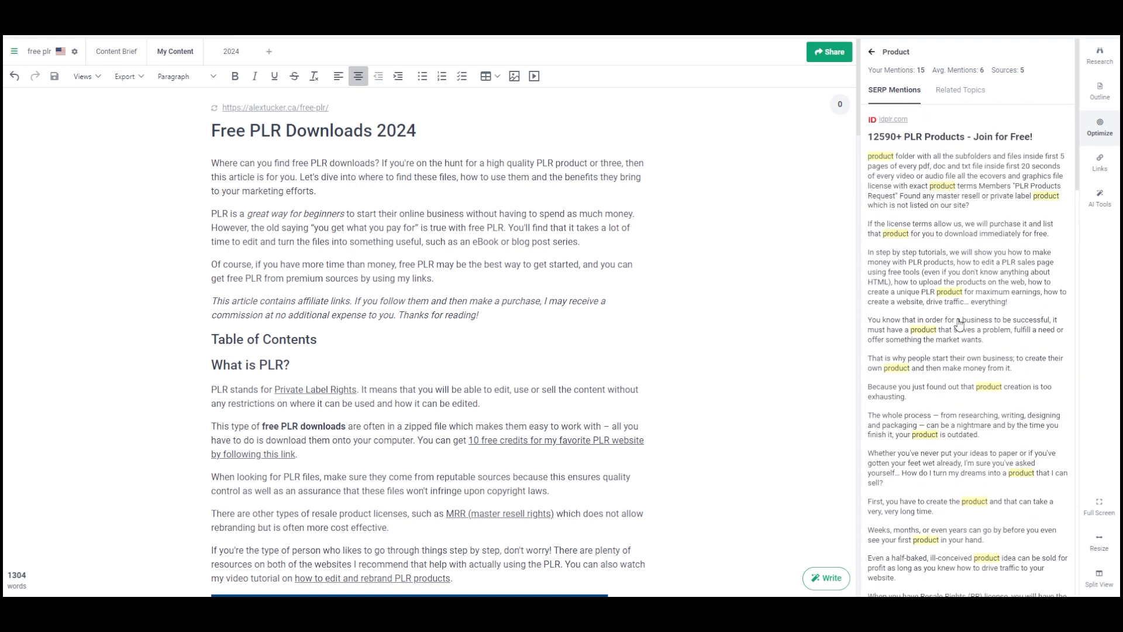
left_click(871, 52)
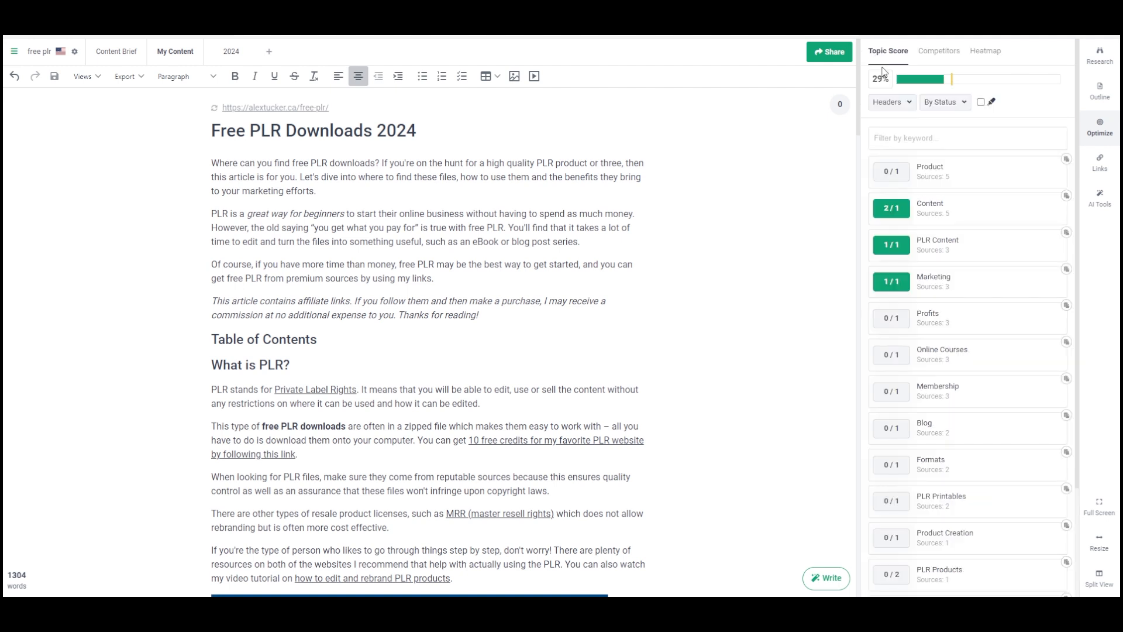
mouse_move(984, 180)
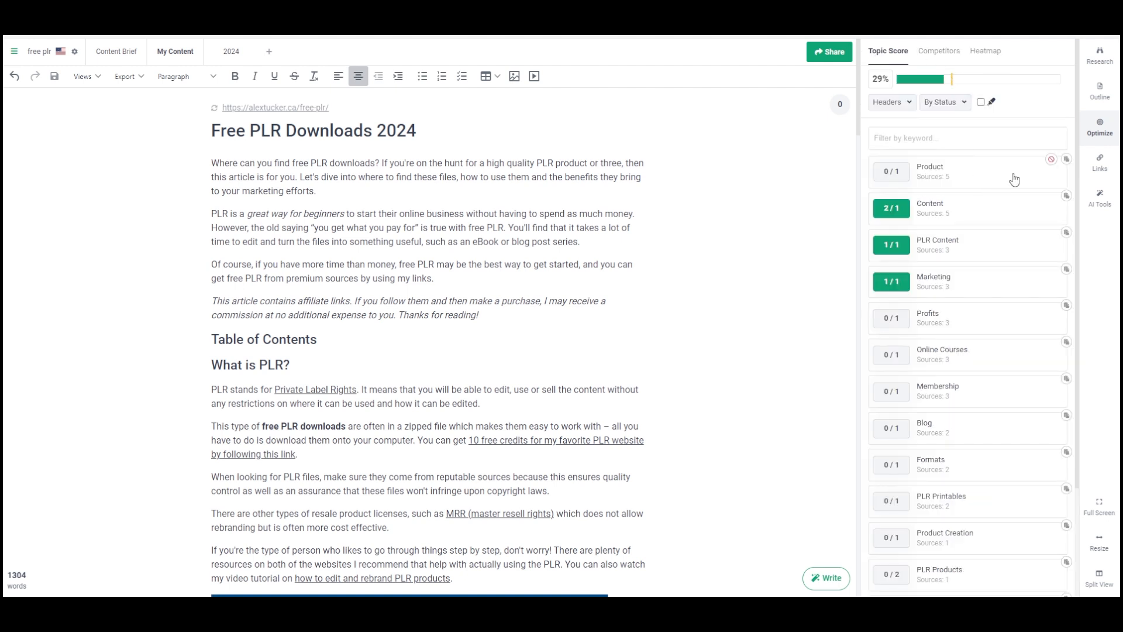